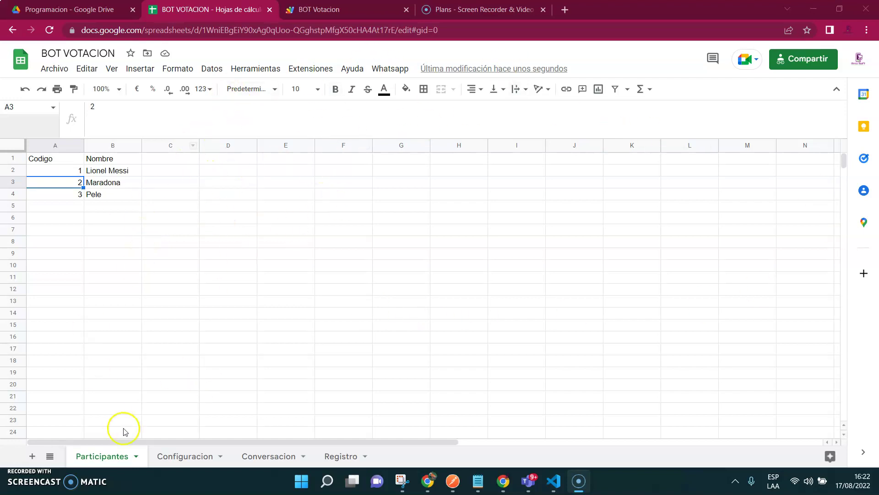
Step: Look through the Participantes, Configuracion, Conversacion and Registro sheets and the custom WhatsApp commands of the BOT VOTACION spreadsheet
{"action": "left_click", "coordinate": [105, 464]}
{"action": "left_click", "coordinate": [186, 456]}
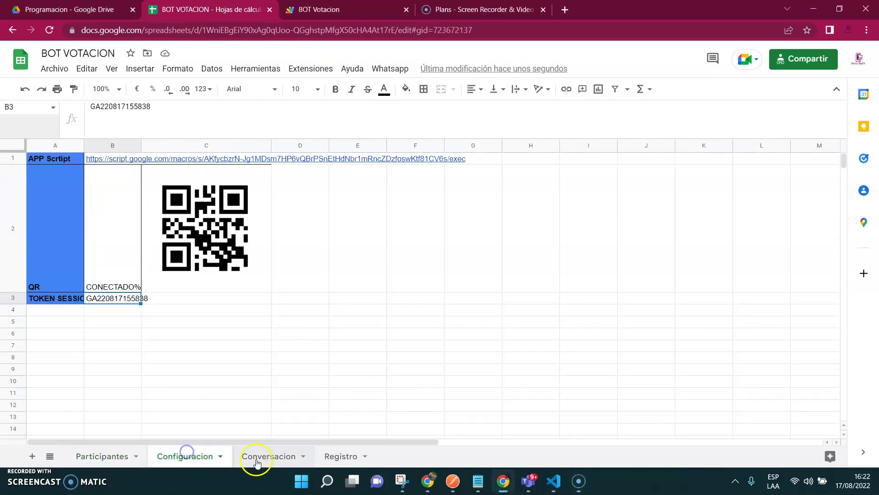
{"action": "left_click", "coordinate": [258, 456]}
{"action": "left_click", "coordinate": [327, 455]}
{"action": "left_click", "coordinate": [391, 69]}
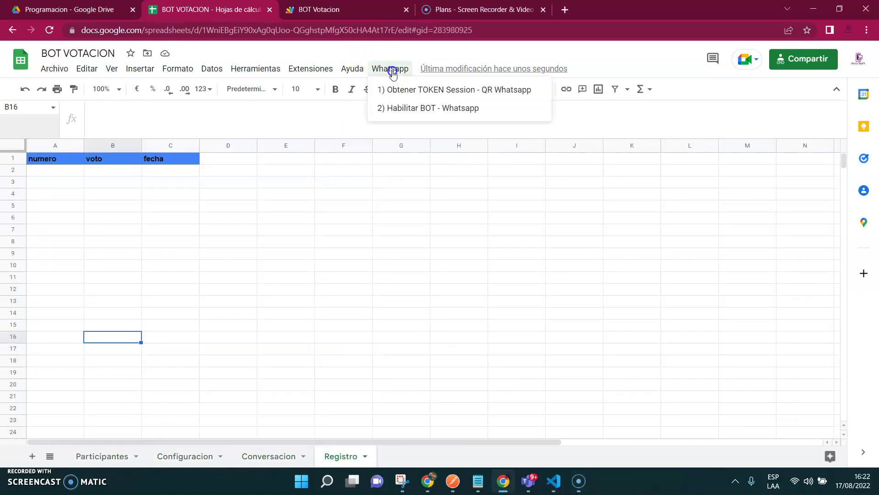
Step: Enable the WhatsApp bot from the Configuracion sheet and accept using its session token
{"action": "left_click", "coordinate": [183, 456]}
{"action": "left_click", "coordinate": [390, 70]}
{"action": "left_click", "coordinate": [402, 107]}
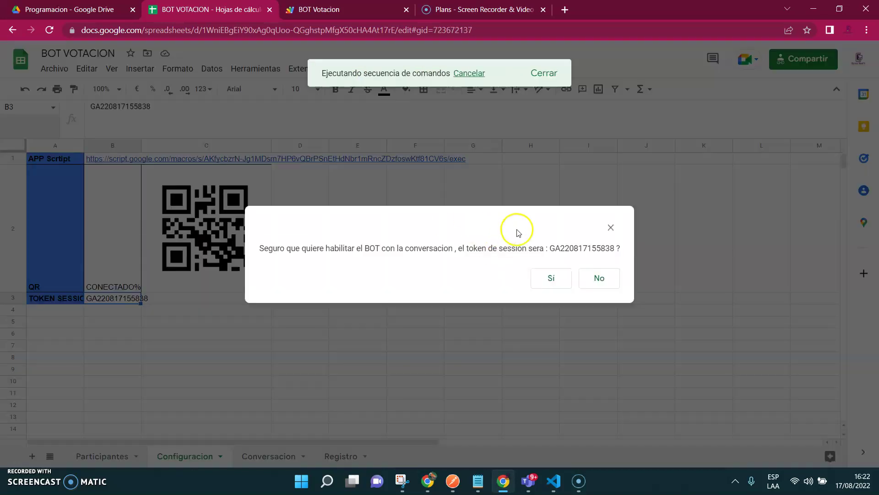
{"action": "left_click", "coordinate": [542, 278]}
{"action": "left_click", "coordinate": [268, 339]}
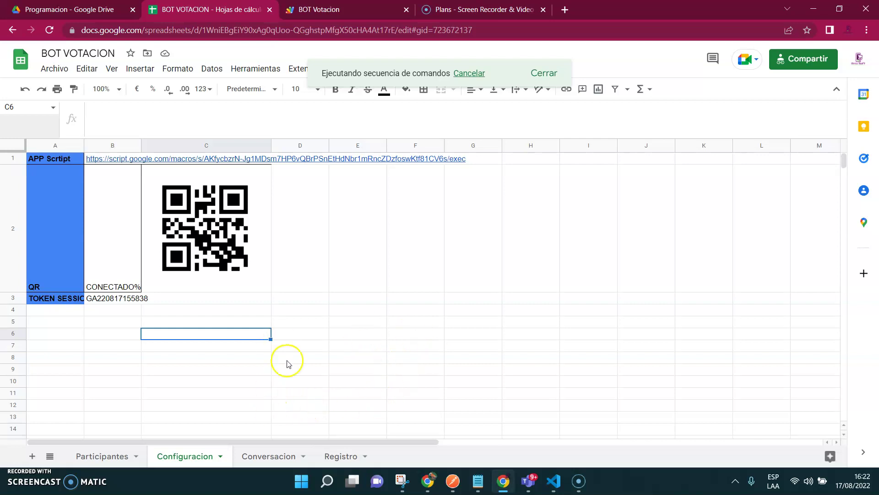
{"action": "left_click", "coordinate": [311, 347]}
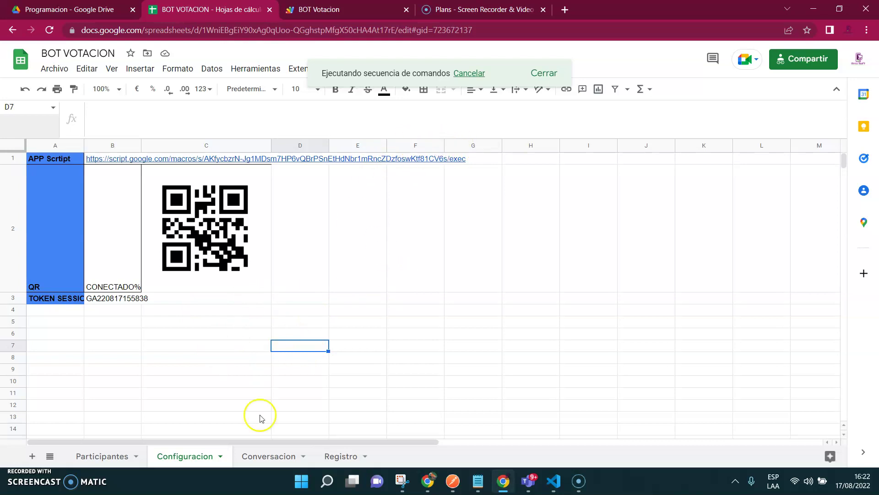
Step: Review the Participantes, Configuracion and Conversacion sheets while the bot script runs, and acknowledge its completion notice
{"action": "left_click", "coordinate": [113, 457]}
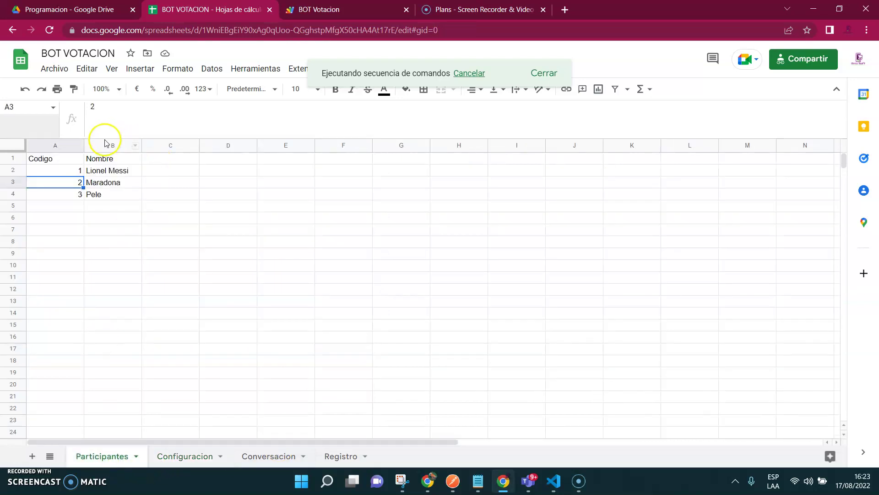
{"action": "left_click", "coordinate": [186, 457]}
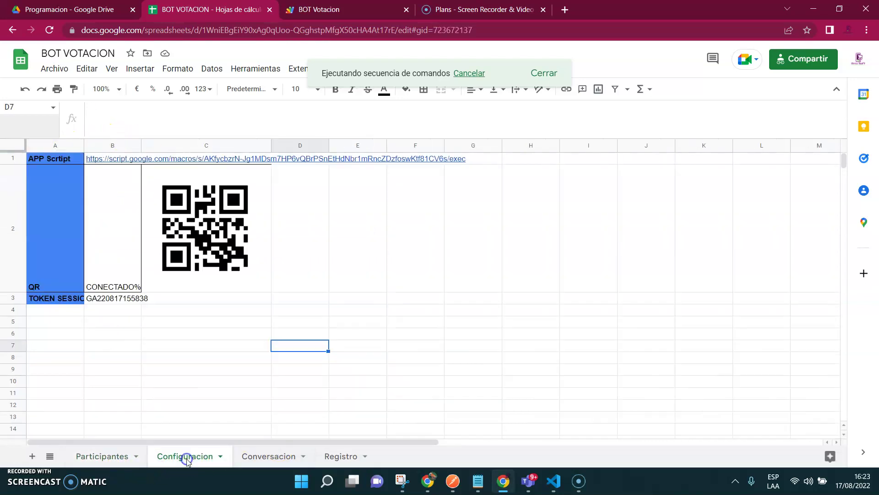
{"action": "left_click", "coordinate": [261, 463]}
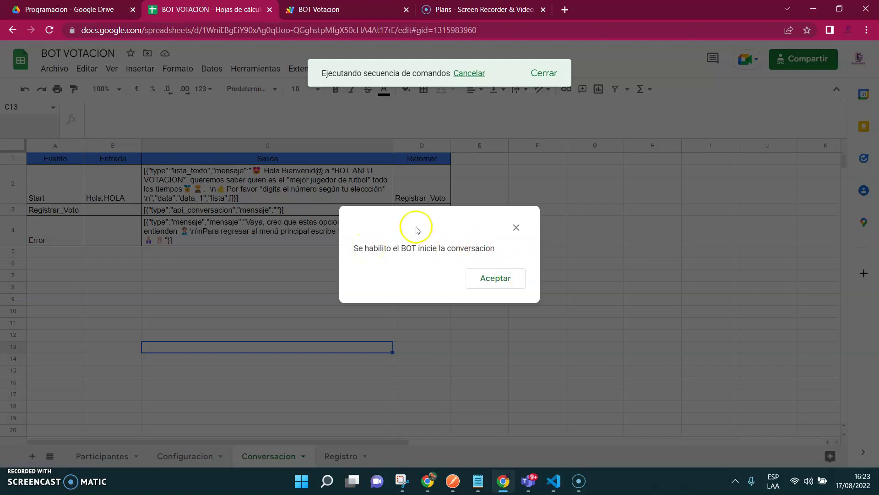
{"action": "left_click", "coordinate": [505, 278]}
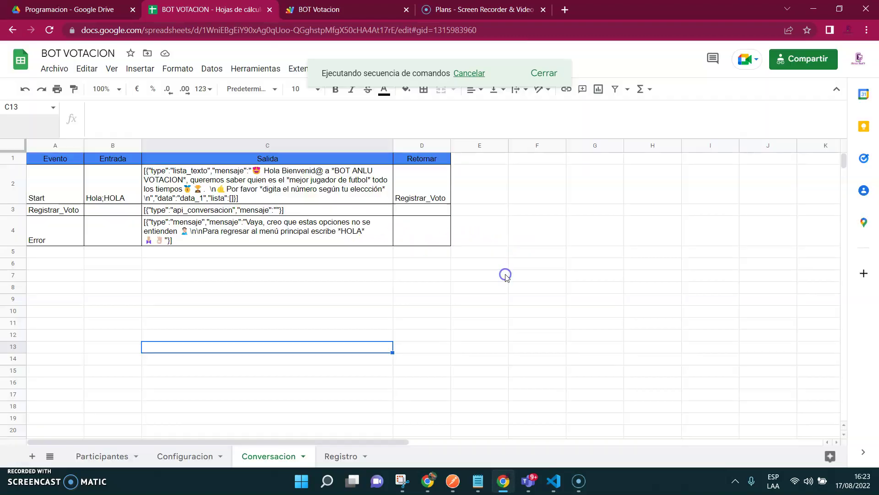
Step: Switch to WhatsApp Web and send "Hola" in the voting bot's chat
{"action": "left_click", "coordinate": [426, 490]}
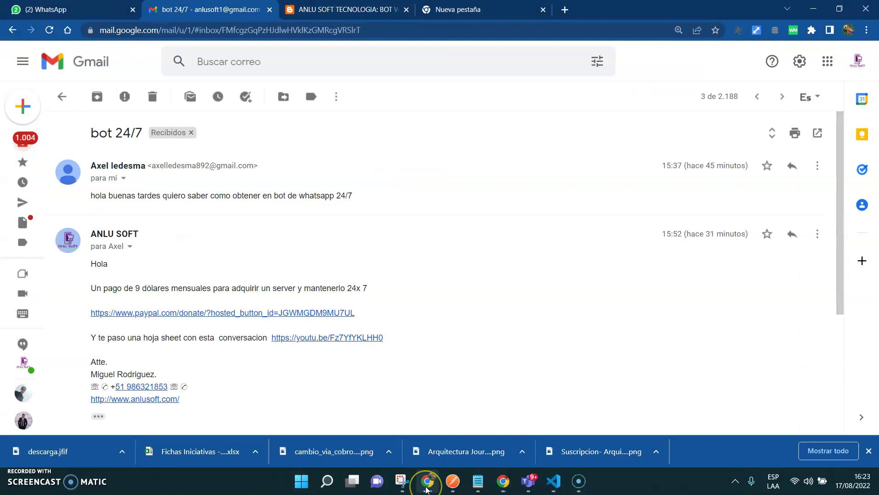
{"action": "left_click", "coordinate": [69, 9]}
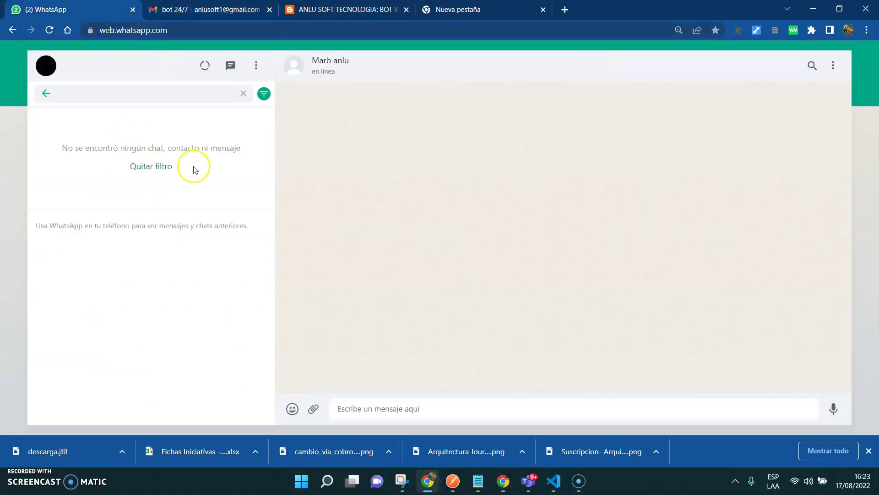
{"action": "type", "text": "Hola"}
{"action": "key", "text": "Return"}
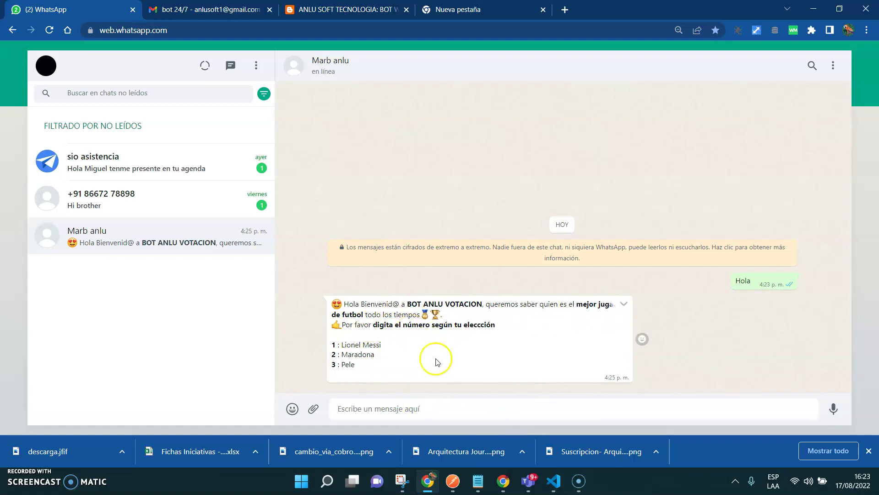
Step: Vote for Maradona by replying "2" to the voting bot
{"action": "left_click", "coordinate": [363, 406]}
{"action": "type", "text": "2"}
{"action": "key", "text": "Return"}
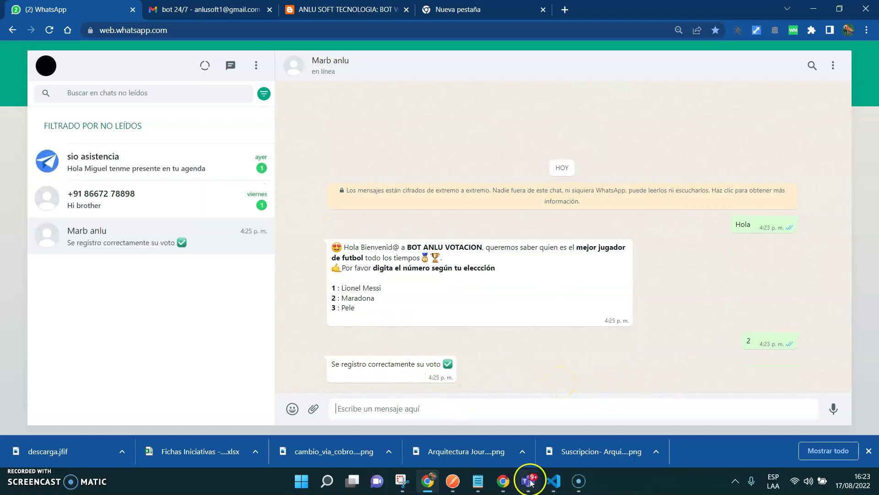
Step: Switch to the BOT VOTACION spreadsheet and examine the number, vote and date recorded in row 2 of the Registro sheet
{"action": "mouse_move", "coordinate": [502, 485]}
{"action": "left_click", "coordinate": [503, 435]}
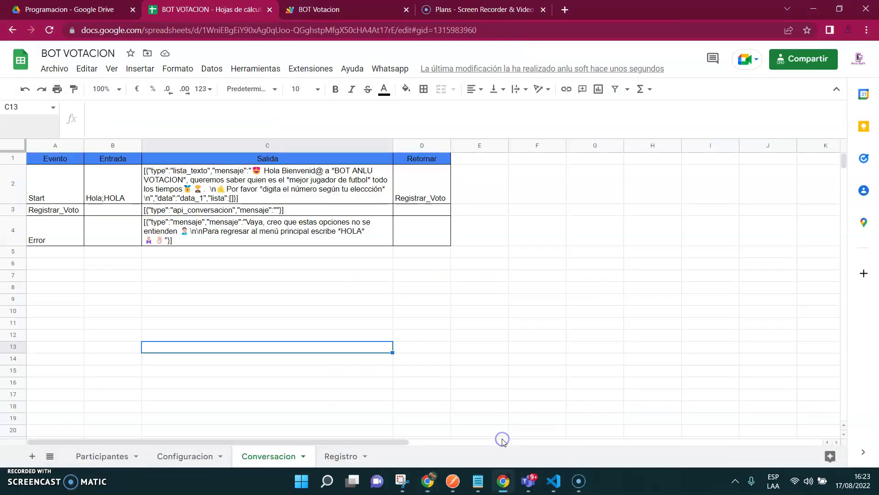
{"action": "left_click", "coordinate": [341, 452]}
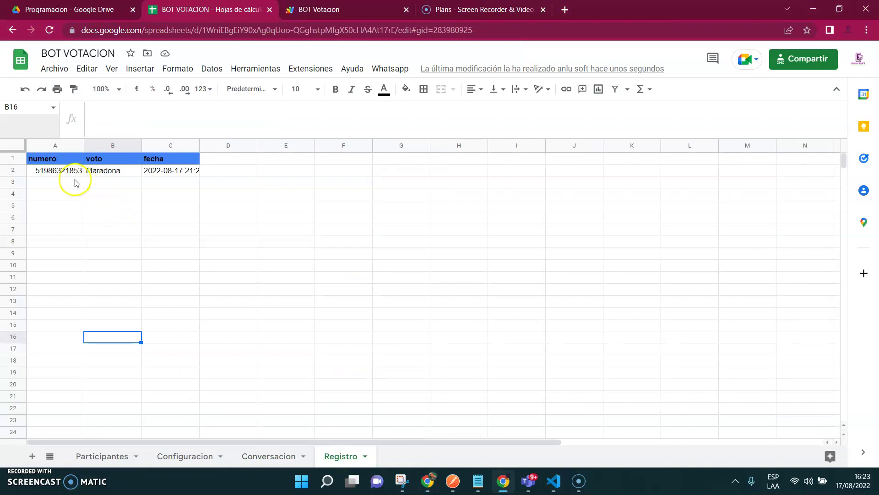
{"action": "left_click", "coordinate": [59, 173]}
{"action": "key", "text": "Right"}
{"action": "key", "text": "Right"}
{"action": "key", "text": "Right"}
{"action": "key", "text": "Left"}
{"action": "key", "text": "Left"}
{"action": "key", "text": "Left"}
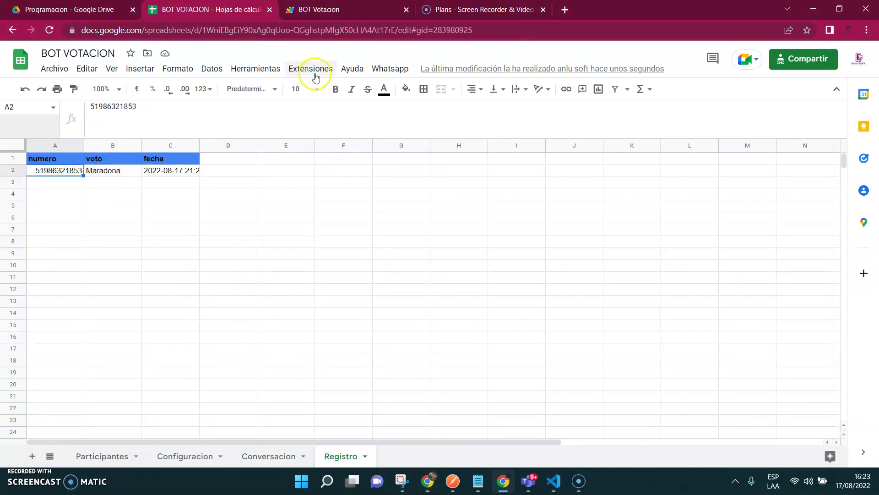
{"action": "left_click", "coordinate": [319, 9]}
{"action": "key", "text": "ctrl+shift+Tab"}
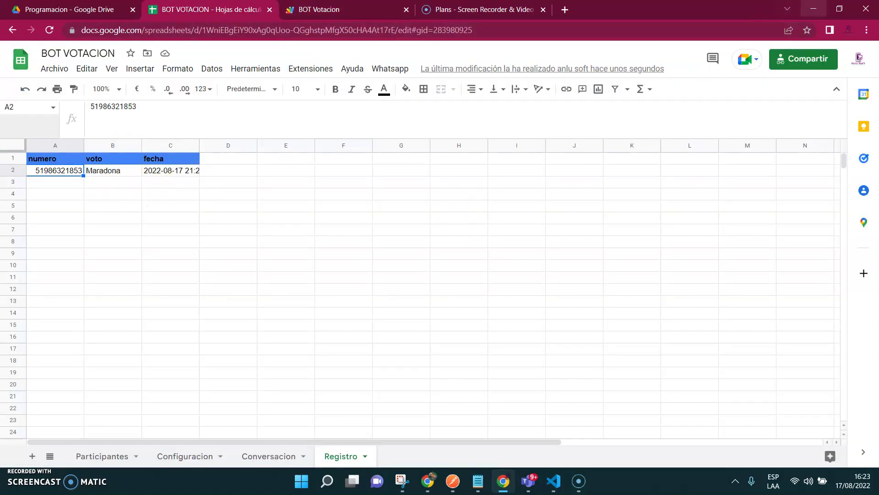
Step: Return to WhatsApp Web, test a repeated vote by sending "Hola" and "2", and highlight the bot's reply
{"action": "left_click", "coordinate": [813, 10]}
{"action": "type", "text": "Hola"}
{"action": "key", "text": "Return"}
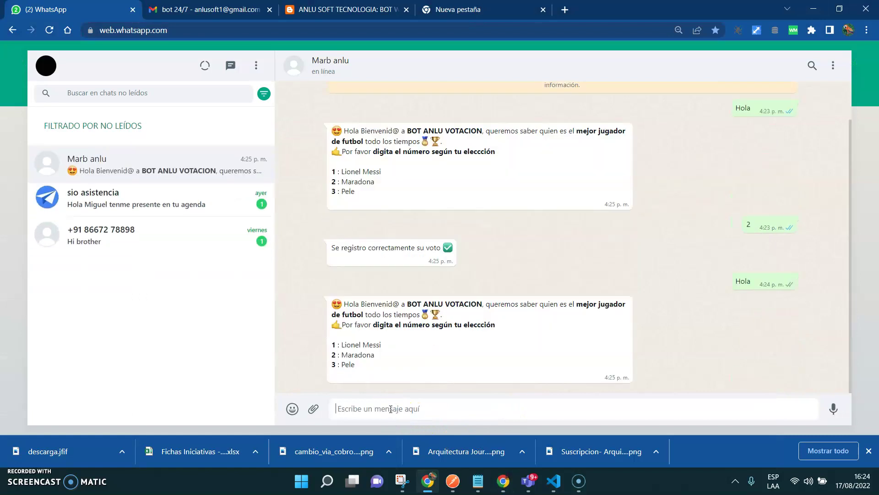
{"action": "type", "text": "2"}
{"action": "key", "text": "Return"}
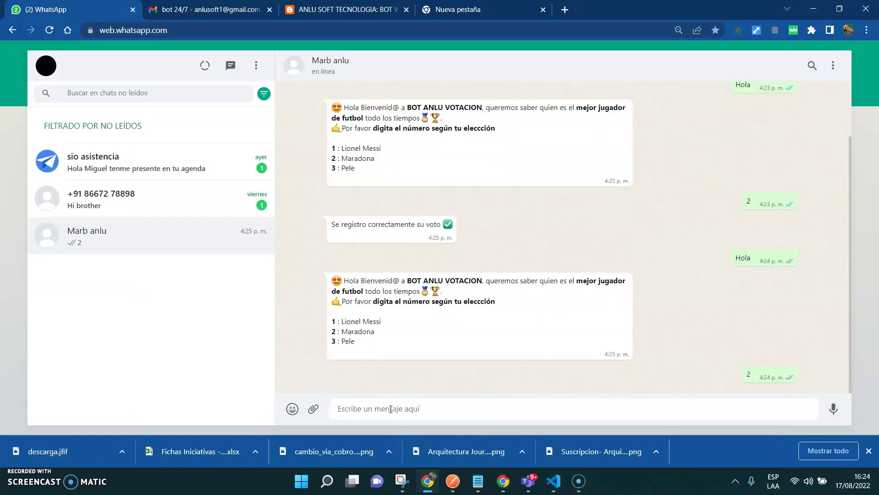
{"action": "left_click", "coordinate": [430, 368]}
{"action": "left_click_drag", "start_coordinate": [324, 368], "coordinate": [471, 365]}
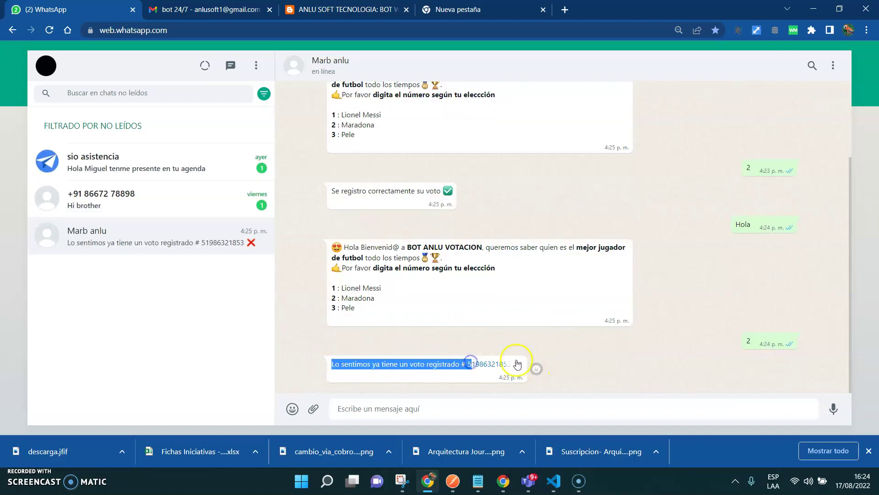
Step: Test a vote outside the list of options by sending "Hola" and "67" to the bot
{"action": "left_click", "coordinate": [398, 408]}
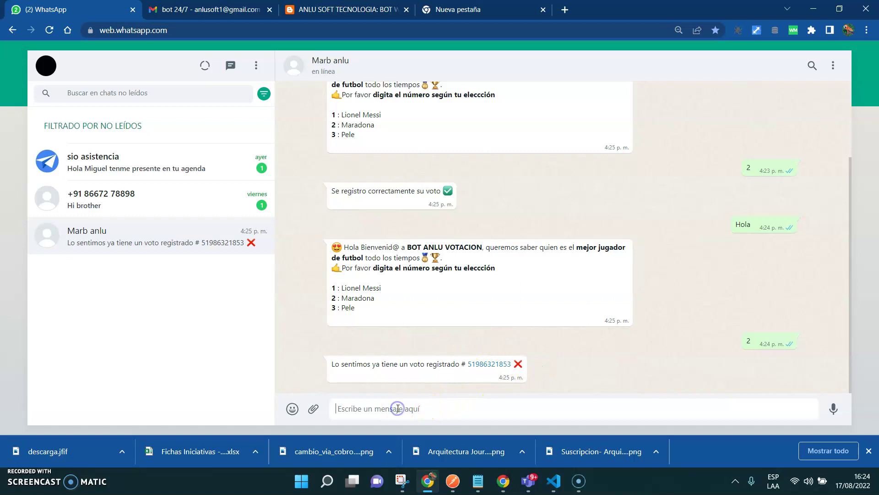
{"action": "type", "text": "Hola"}
{"action": "key", "text": "Return"}
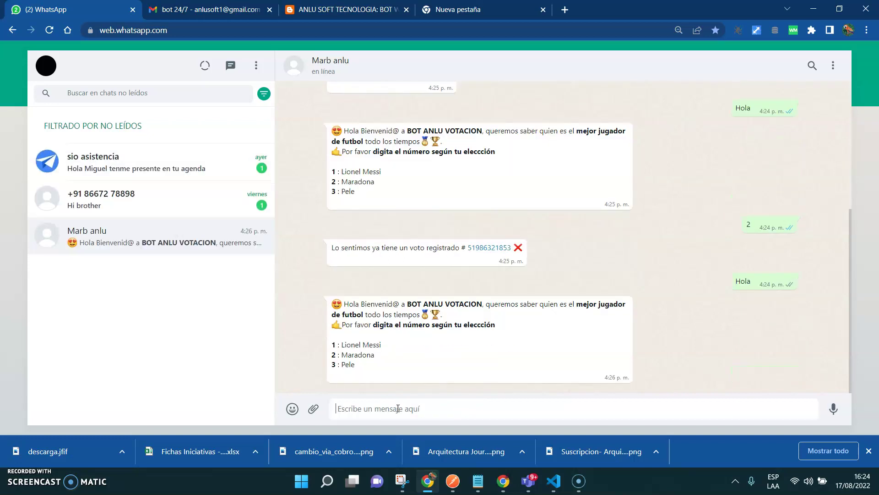
{"action": "type", "text": "67"}
{"action": "key", "text": "Return"}
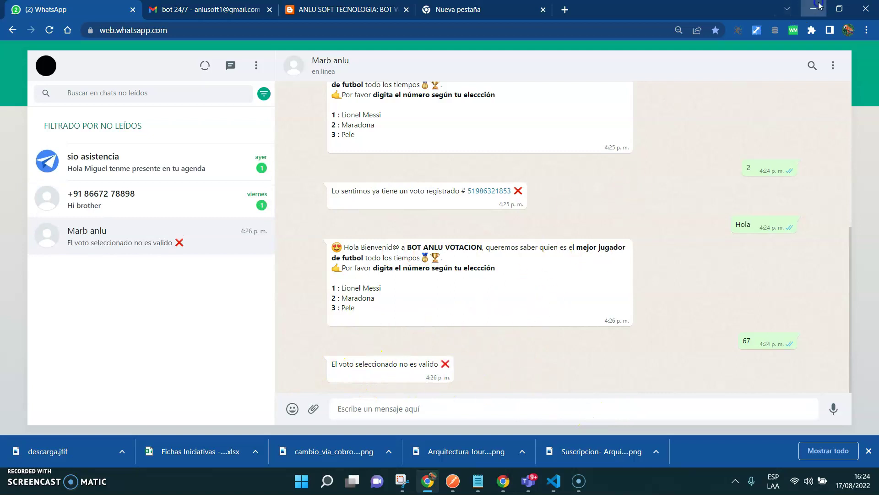
Step: Switch to the BOT VOTACION spreadsheet and delete row 2 with the recorded vote from the Registro sheet
{"action": "left_click", "coordinate": [814, 8]}
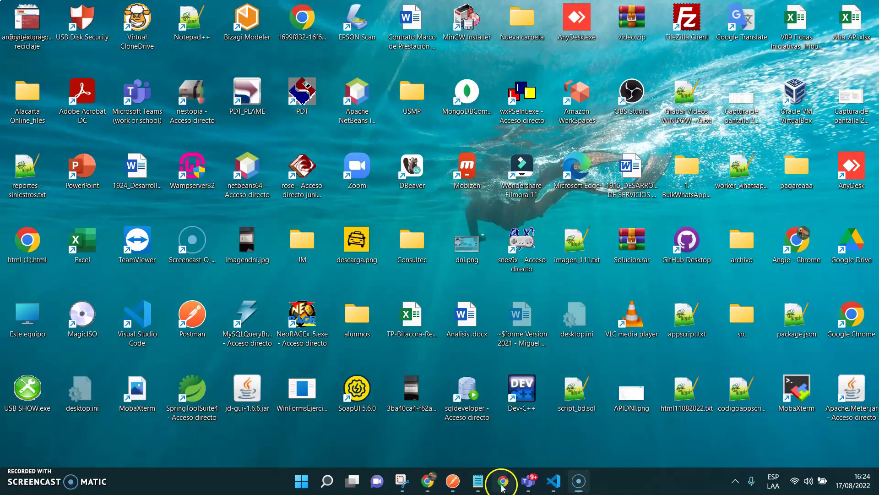
{"action": "left_click", "coordinate": [502, 486]}
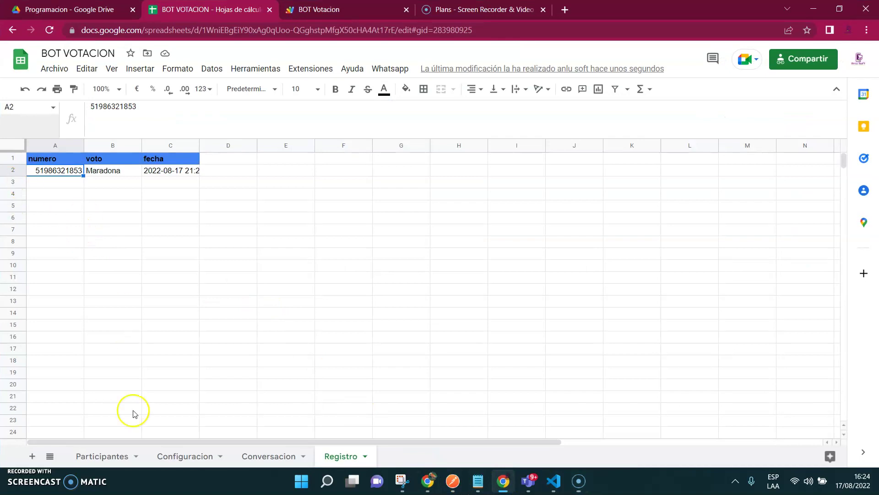
{"action": "left_click", "coordinate": [11, 170]}
{"action": "right_click", "coordinate": [11, 171]}
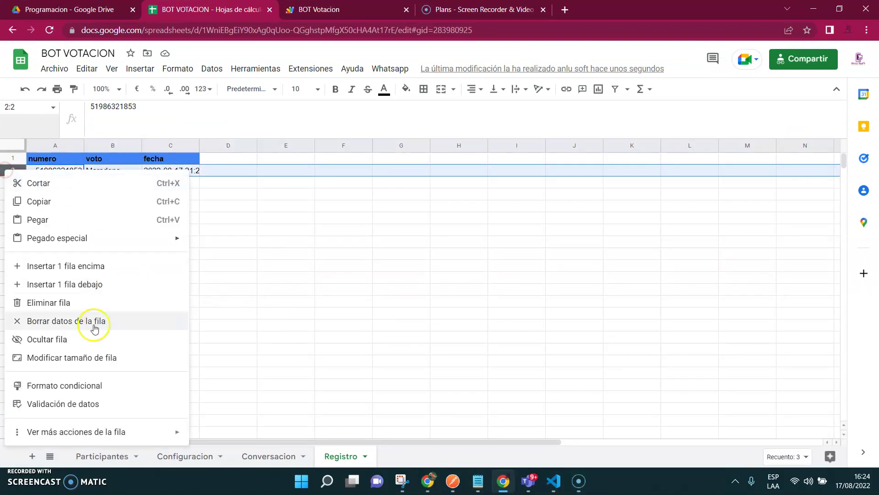
{"action": "left_click", "coordinate": [62, 301]}
Step: Return to WhatsApp Web and vote for Pele by sending "Hola" and "3" to the bot
{"action": "left_click", "coordinate": [814, 9]}
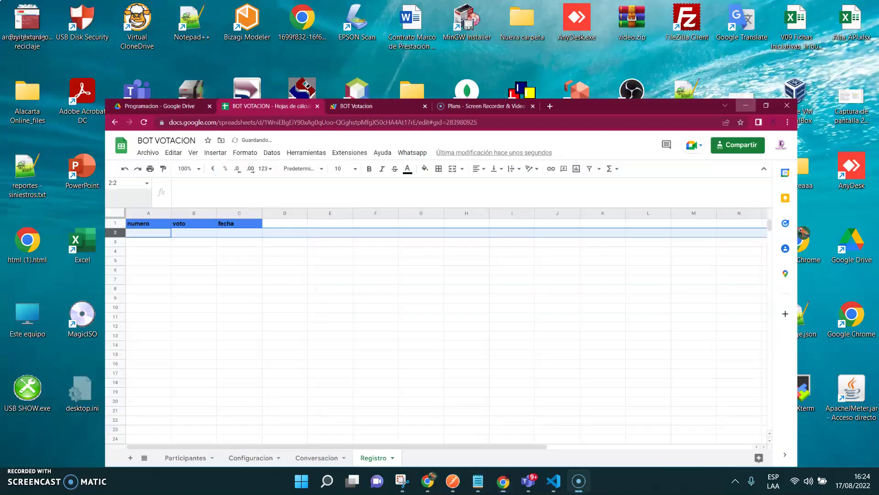
{"action": "left_click", "coordinate": [428, 482]}
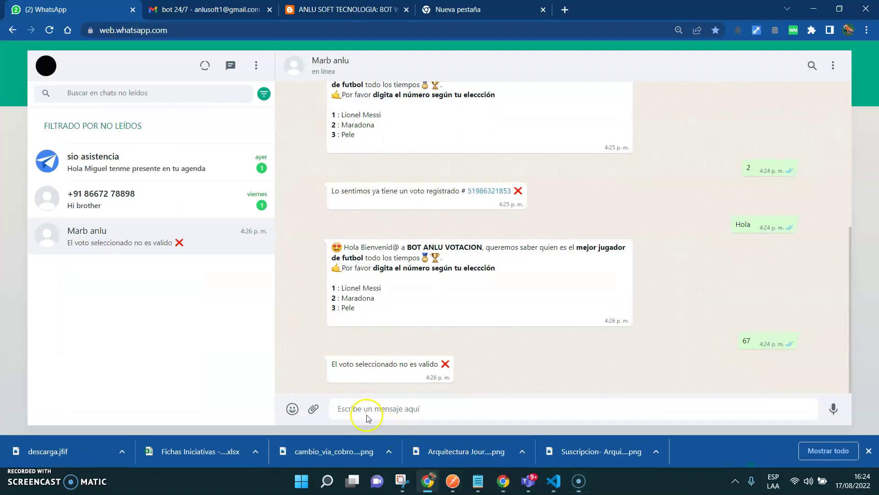
{"action": "type", "text": "Hola"}
{"action": "key", "text": "Return"}
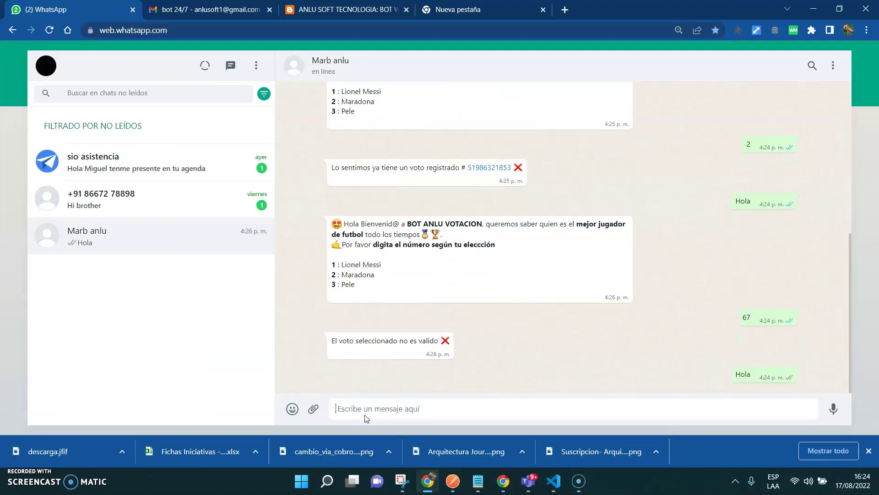
{"action": "type", "text": "3"}
{"action": "key", "text": "Return"}
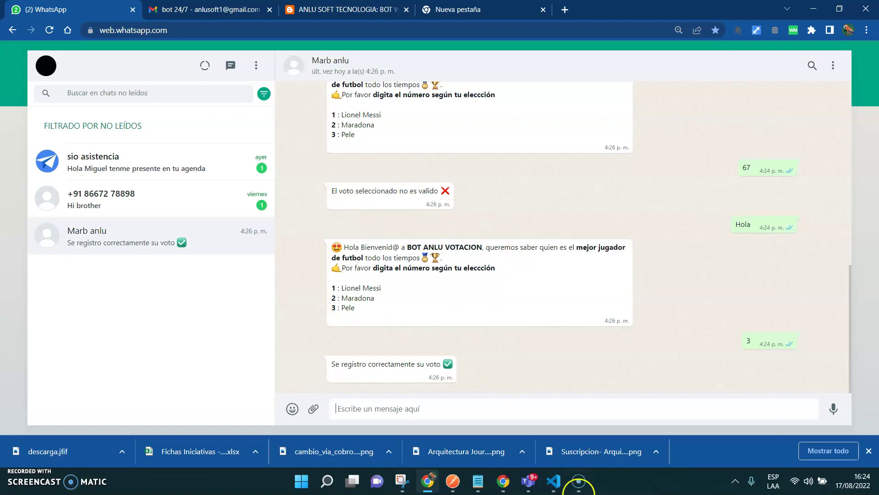
Step: Create a new blank Google Sheets spreadsheet in the Programacion folder of Google Drive
{"action": "mouse_move", "coordinate": [503, 481]}
{"action": "left_click", "coordinate": [505, 441]}
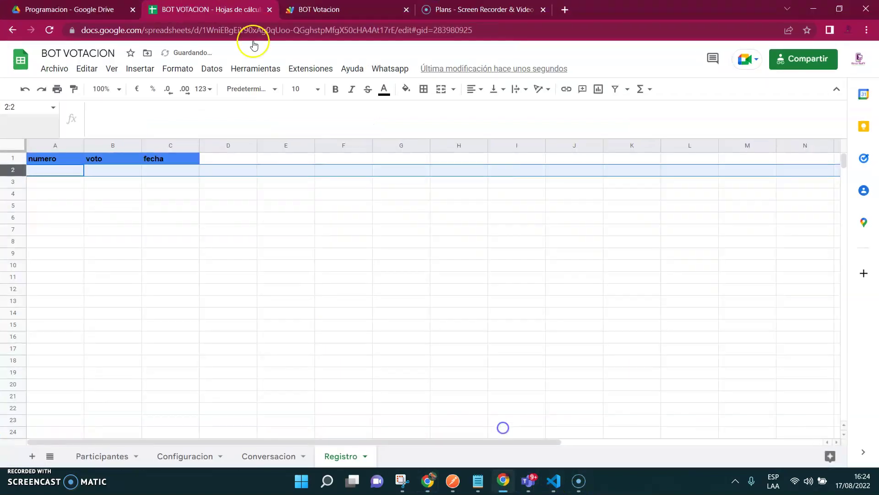
{"action": "left_click", "coordinate": [85, 5]}
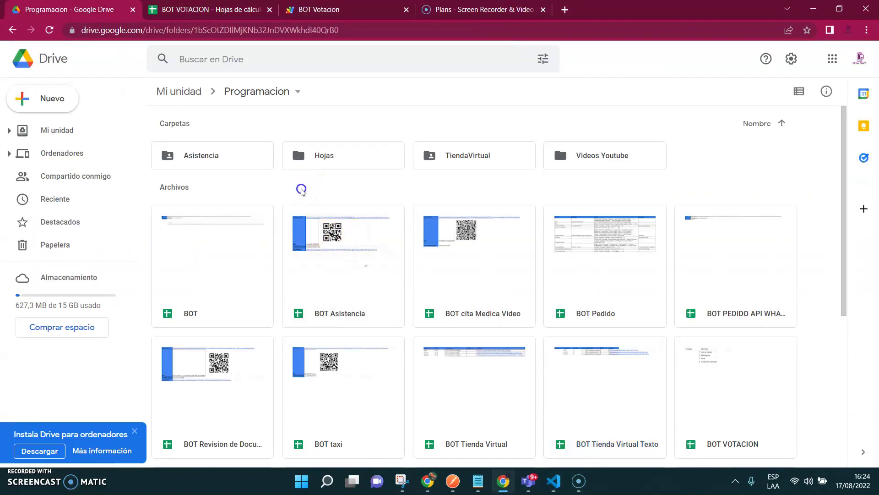
{"action": "right_click", "coordinate": [300, 188]}
{"action": "left_click", "coordinate": [336, 299]}
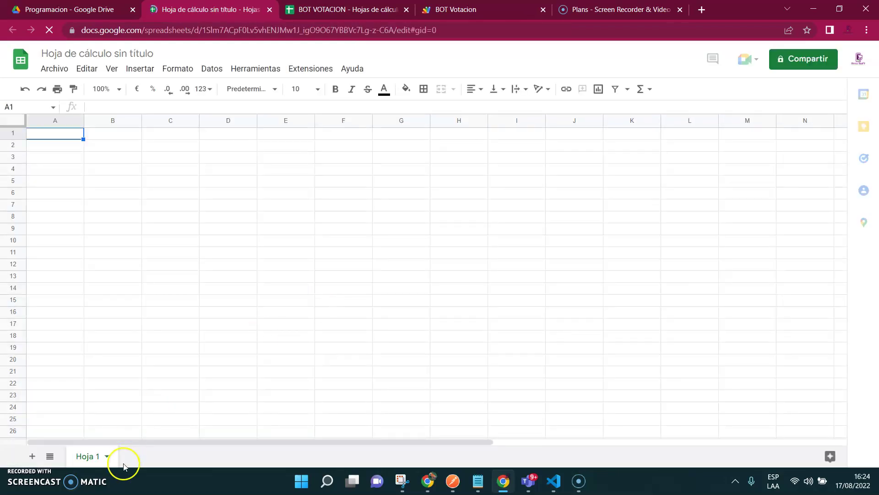
Step: Copy the header cells A1:C1 (numero, voto, fecha) from the Registro sheet of the BOT VOTACION spreadsheet
{"action": "left_click", "coordinate": [343, 13]}
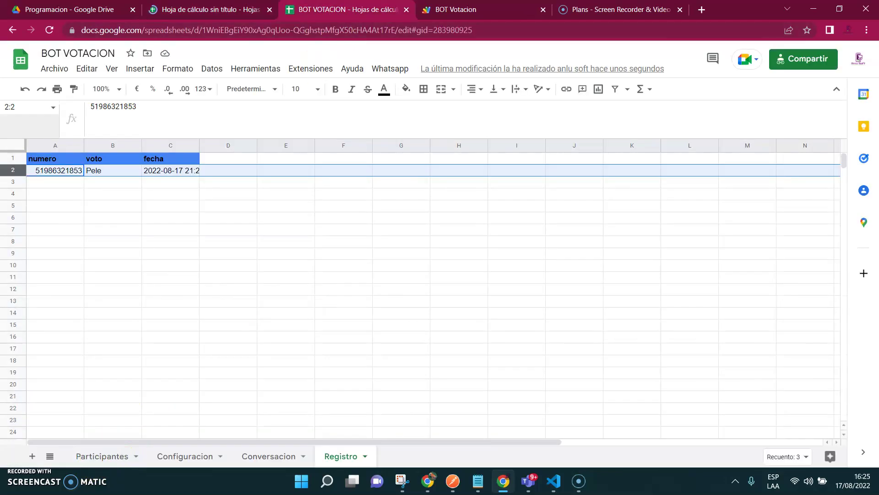
{"action": "left_click", "coordinate": [60, 160]}
{"action": "left_click", "coordinate": [190, 159], "text": "shift"}
{"action": "key", "text": "ctrl+c"}
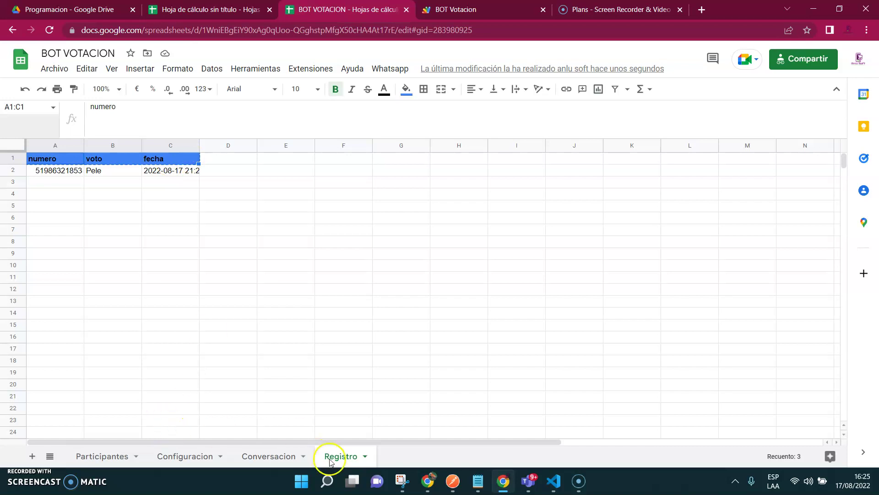
Step: Rename the first sheet of the new untitled spreadsheet as Registro and paste the copied header cells at A1
{"action": "key", "text": "ctrl+shift+Tab"}
{"action": "right_click", "coordinate": [85, 457]}
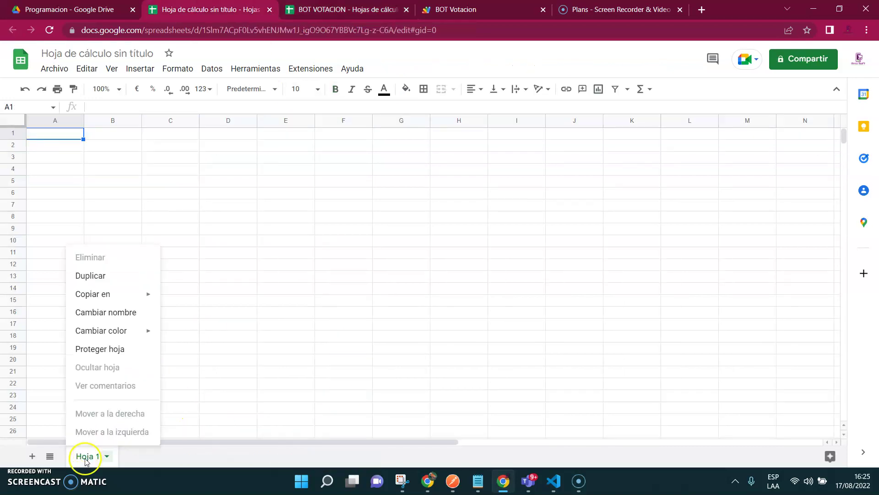
{"action": "left_click", "coordinate": [115, 312]}
{"action": "type", "text": "Reg"}
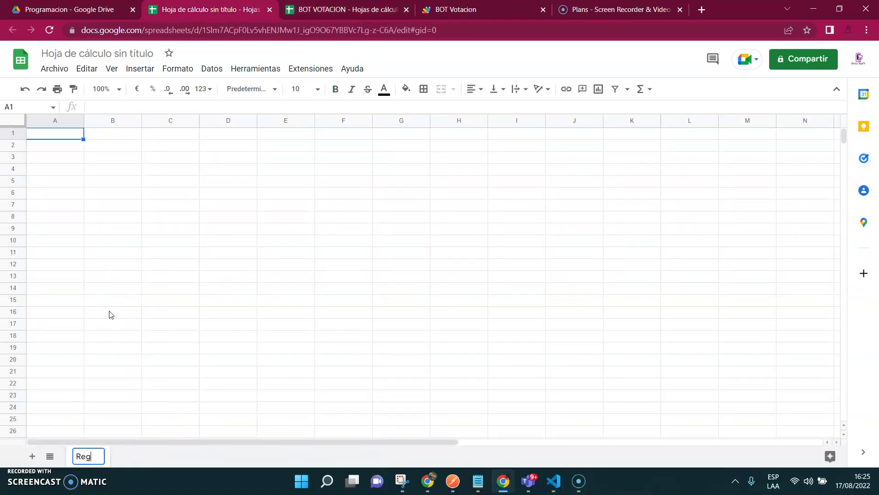
{"action": "type", "text": "istro"}
{"action": "left_click", "coordinate": [110, 314]}
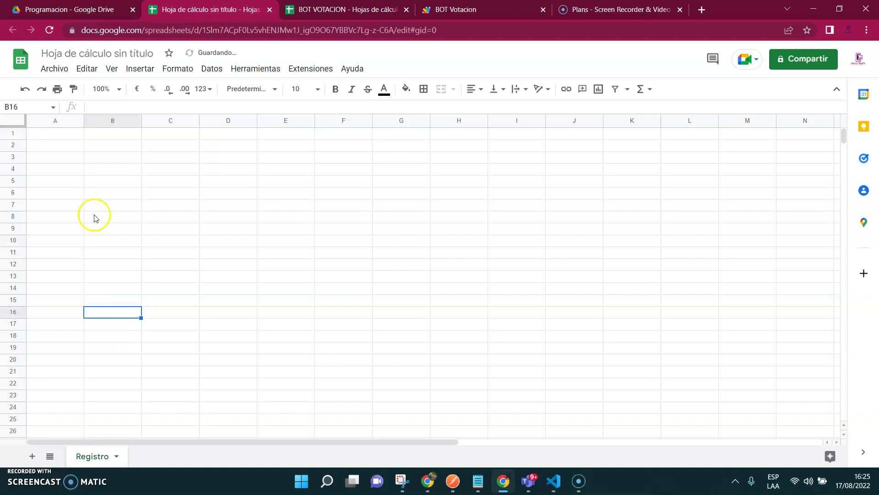
{"action": "left_click", "coordinate": [53, 132]}
{"action": "key", "text": "ctrl+v"}
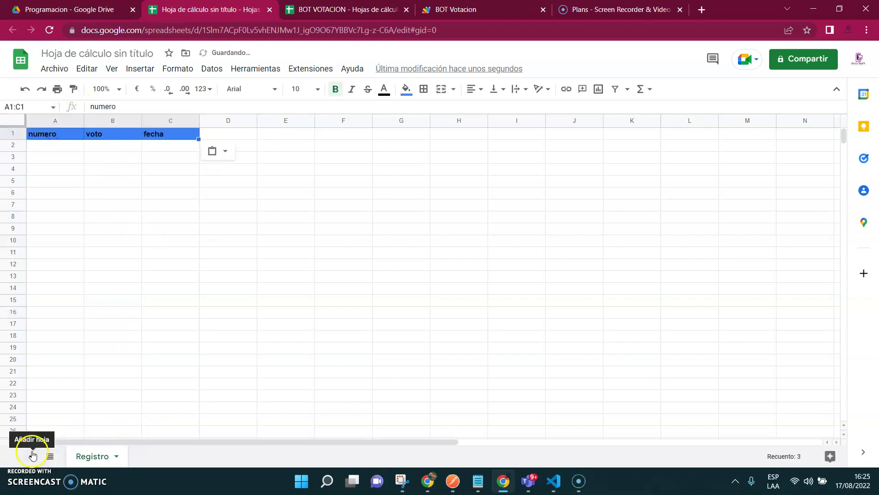
Step: Add a second sheet to the new spreadsheet and copy the range A1:D4 from the Conversacion sheet of BOT VOTACION
{"action": "left_click", "coordinate": [32, 456]}
{"action": "key", "text": "ctrl+Tab"}
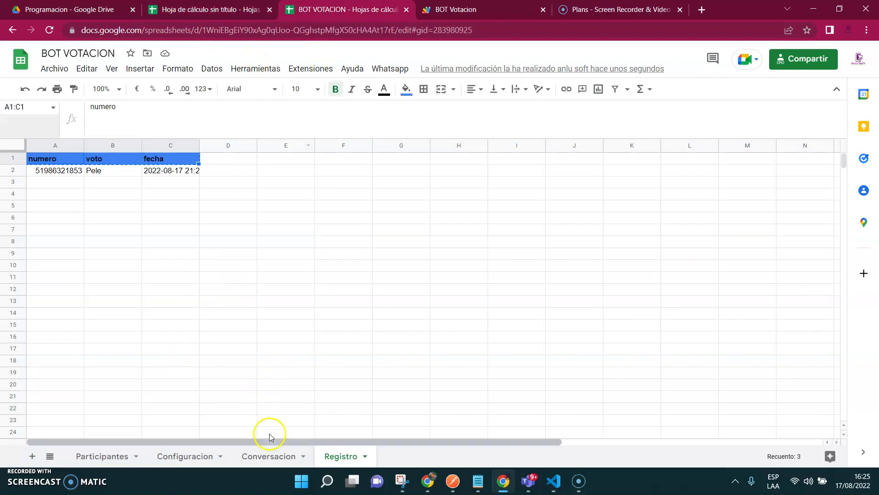
{"action": "left_click", "coordinate": [269, 456]}
{"action": "left_click_drag", "start_coordinate": [47, 158], "coordinate": [427, 234]}
{"action": "key", "text": "ctrl+shift+Tab"}
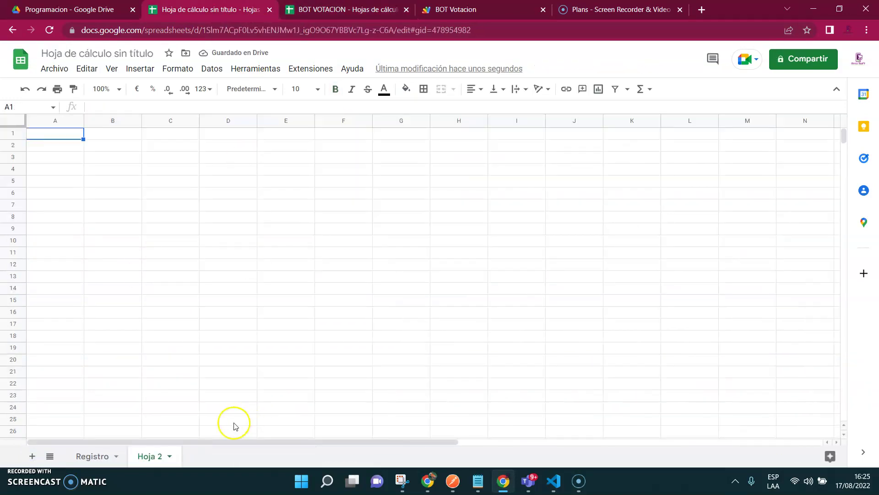
Step: Rename the second sheet of the new spreadsheet as Conversacion
{"action": "right_click", "coordinate": [142, 456]}
{"action": "left_click", "coordinate": [175, 314]}
{"action": "type", "text": "Conversaci"}
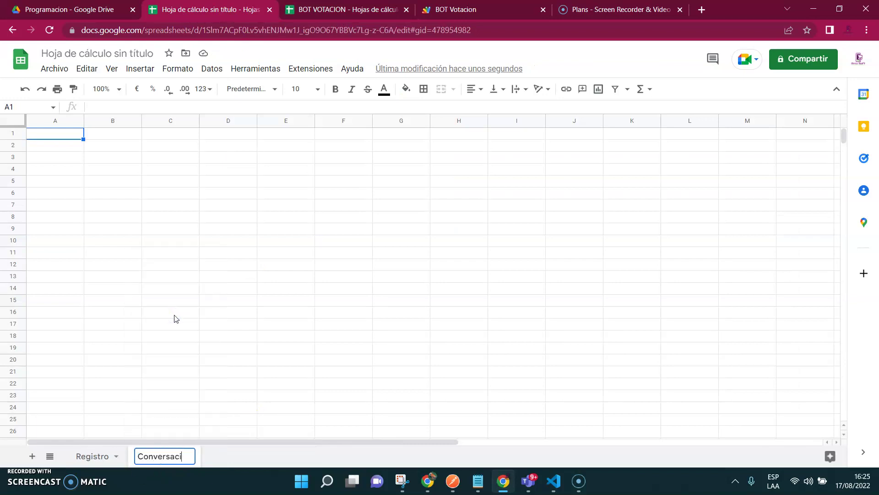
{"action": "left_click", "coordinate": [114, 175]}
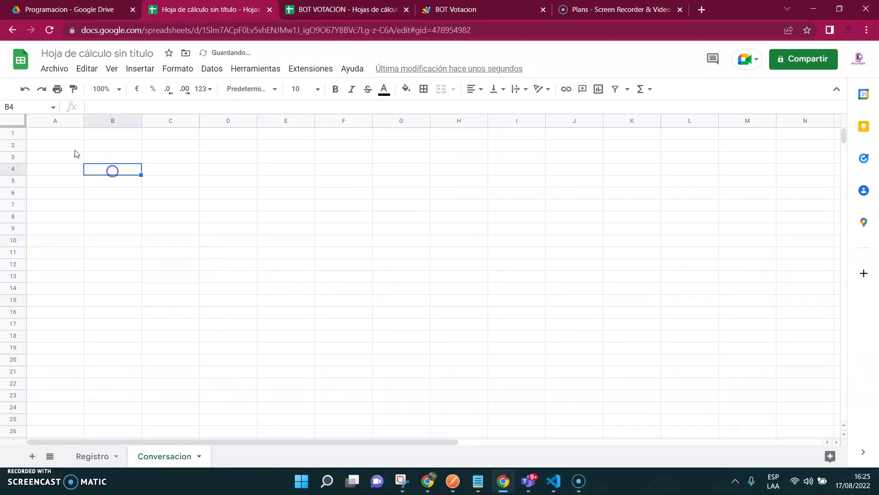
Step: Paste the copied conversation table at A1 of the new Conversacion sheet and widen column C to fit the Salida texts
{"action": "left_click", "coordinate": [57, 135]}
{"action": "key", "text": "ctrl+v"}
{"action": "left_click_drag", "start_coordinate": [198, 119], "coordinate": [415, 125]}
Step: Clear the script URL in B1 and the session token in B3 on the Configuracion sheet of BOT VOTACION
{"action": "key", "text": "ctrl+Tab"}
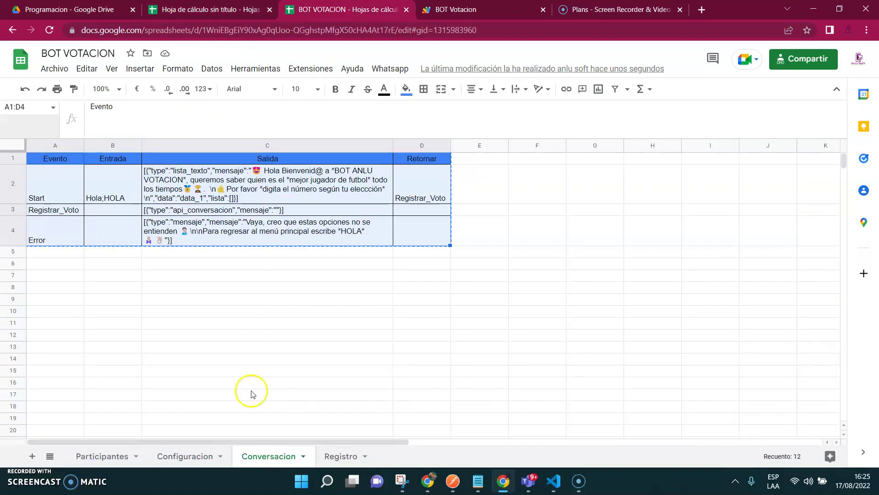
{"action": "left_click", "coordinate": [184, 457]}
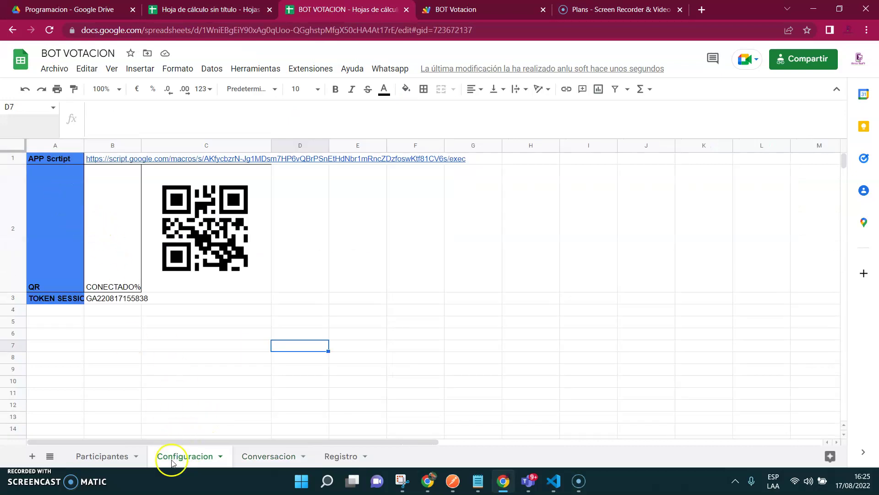
{"action": "left_click", "coordinate": [60, 160]}
{"action": "key", "text": "Right"}
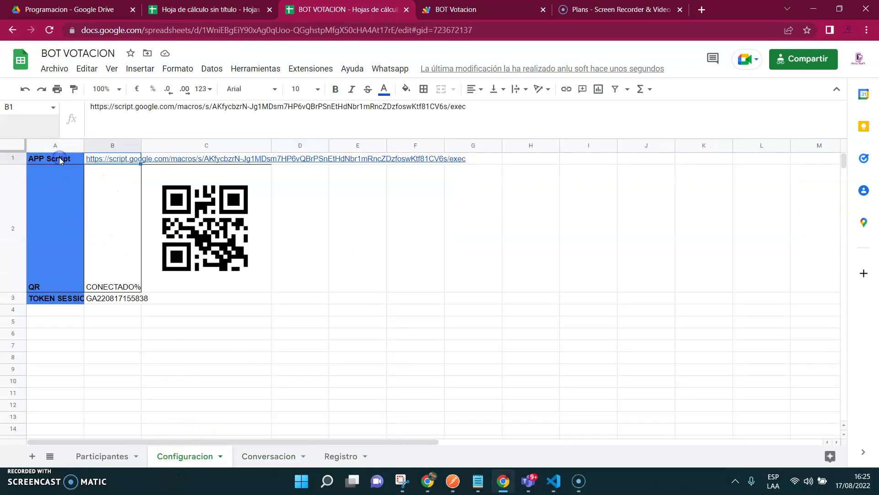
{"action": "key", "text": "Delete"}
{"action": "left_click", "coordinate": [99, 298]}
{"action": "key", "text": "Delete"}
Step: Add a third sheet to the new spreadsheet and name it Configuracion, reusing the sheet name copied from BOT VOTACION
{"action": "right_click", "coordinate": [172, 455]}
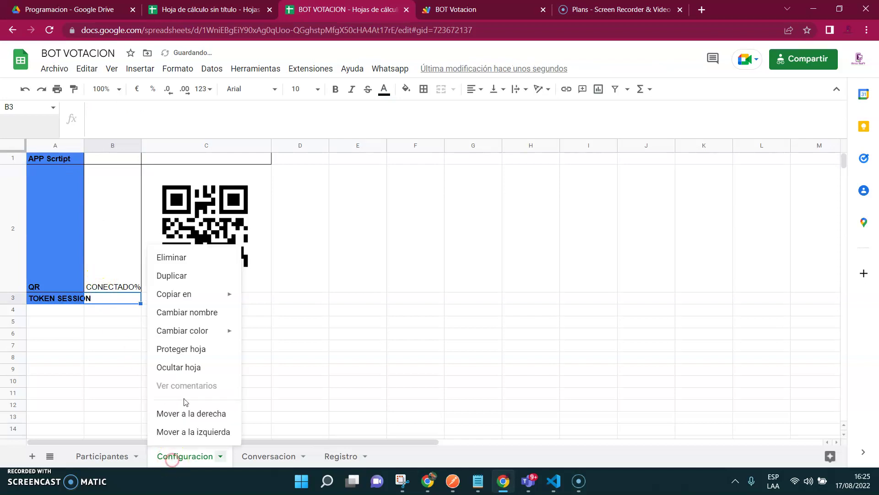
{"action": "left_click", "coordinate": [191, 314]}
{"action": "key", "text": "ctrl+c"}
{"action": "key", "text": "ctrl+shift+Tab"}
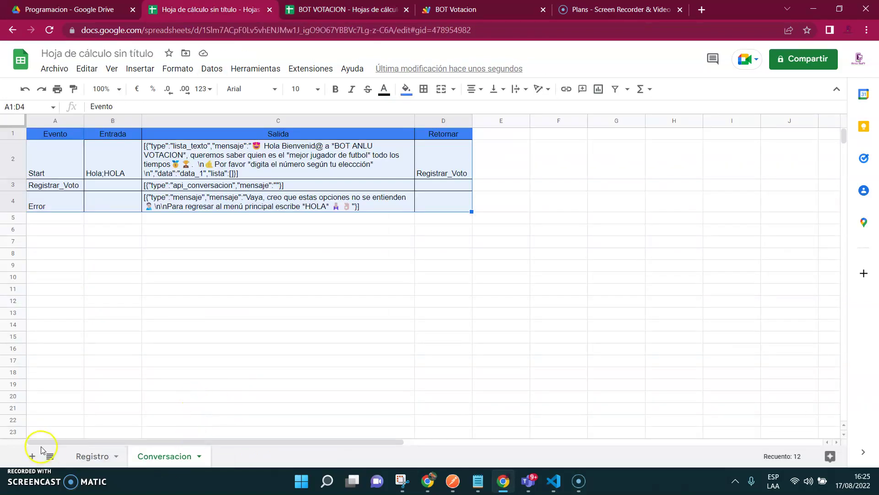
{"action": "left_click", "coordinate": [31, 457]}
{"action": "right_click", "coordinate": [224, 453]}
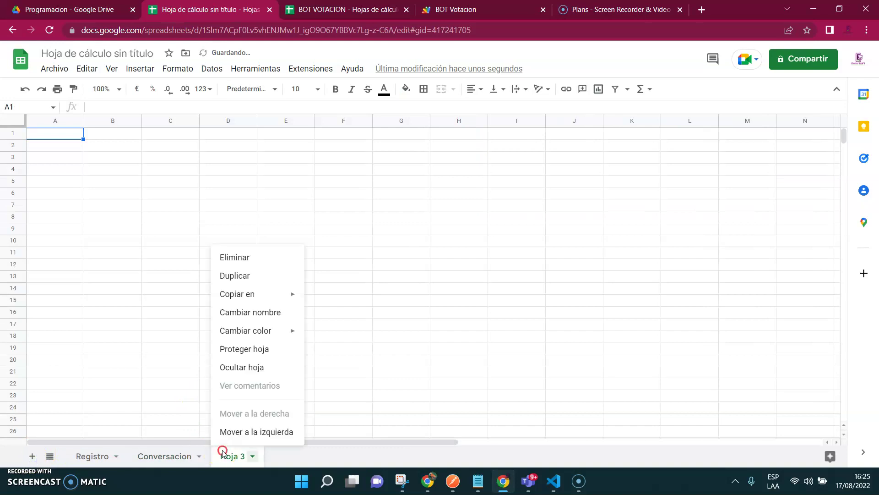
{"action": "left_click", "coordinate": [254, 310]}
{"action": "key", "text": "ctrl+v"}
{"action": "left_click", "coordinate": [254, 305]}
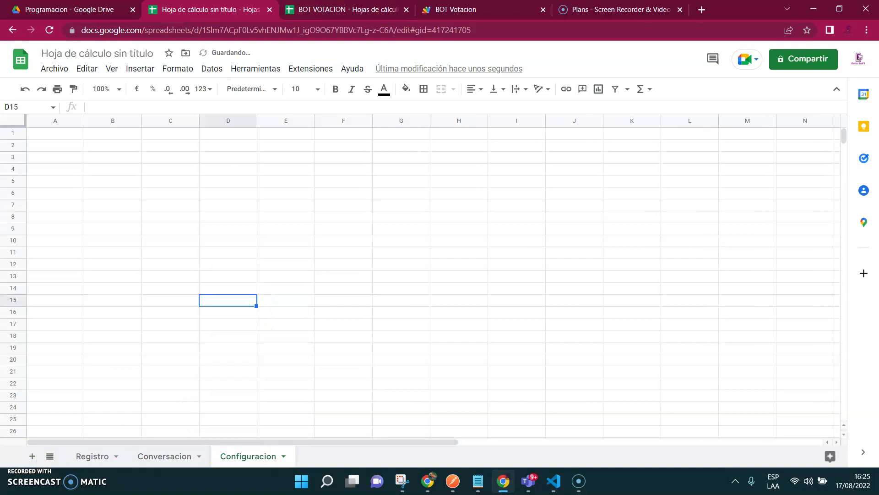
Step: Copy A1:C3 from the BOT VOTACION Configuracion sheet to A1 of the new one, and enlarge row 2 and column C around the QR image
{"action": "key", "text": "ctrl+Tab"}
{"action": "left_click_drag", "start_coordinate": [54, 157], "coordinate": [174, 299]}
{"action": "key", "text": "ctrl+c"}
{"action": "key", "text": "ctrl+shift+Tab"}
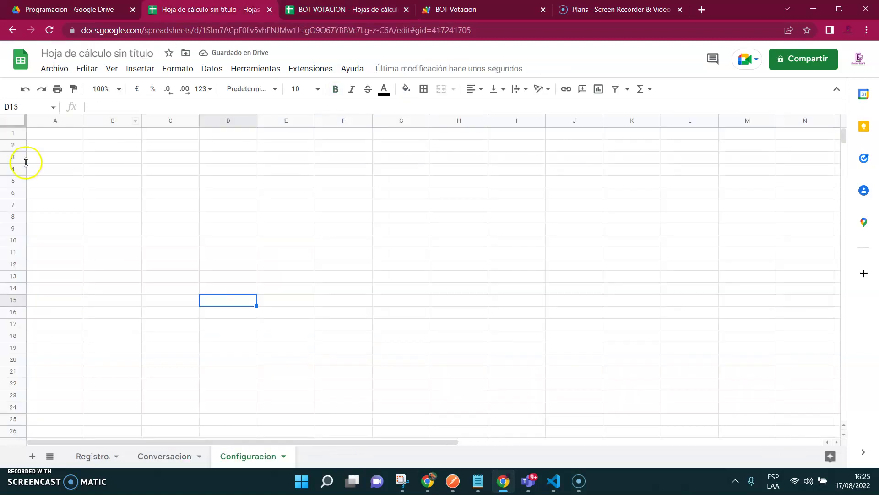
{"action": "left_click", "coordinate": [55, 133]}
{"action": "key", "text": "ctrl+v"}
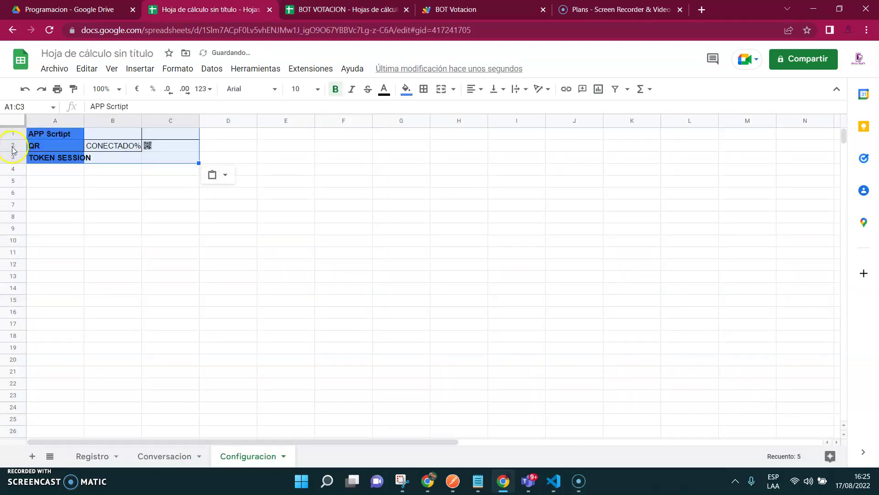
{"action": "left_click_drag", "start_coordinate": [10, 149], "coordinate": [10, 150]}
{"action": "left_click_drag", "start_coordinate": [200, 123], "coordinate": [344, 145]}
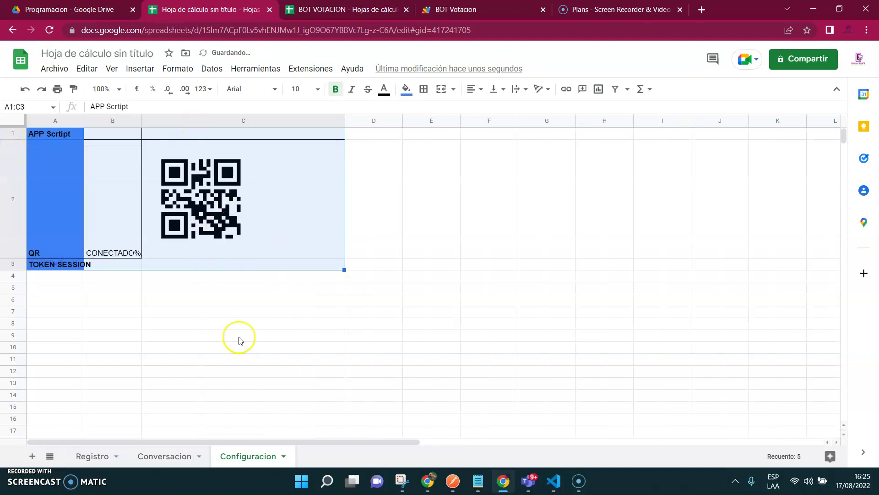
Step: Add a fourth sheet to the new spreadsheet and name it Participantes, reusing the sheet name copied from BOT VOTACION
{"action": "key", "text": "ctrl+Tab"}
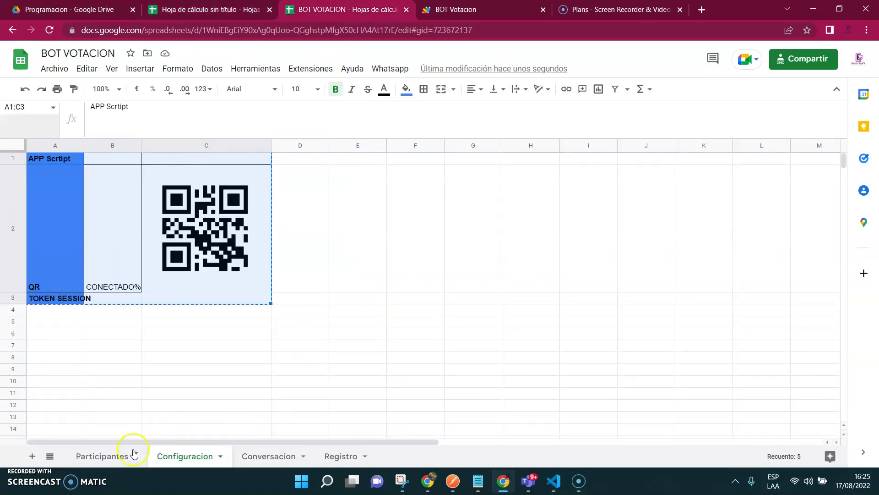
{"action": "left_click", "coordinate": [119, 456]}
{"action": "right_click", "coordinate": [106, 455]}
{"action": "left_click", "coordinate": [121, 314]}
{"action": "key", "text": "ctrl+c"}
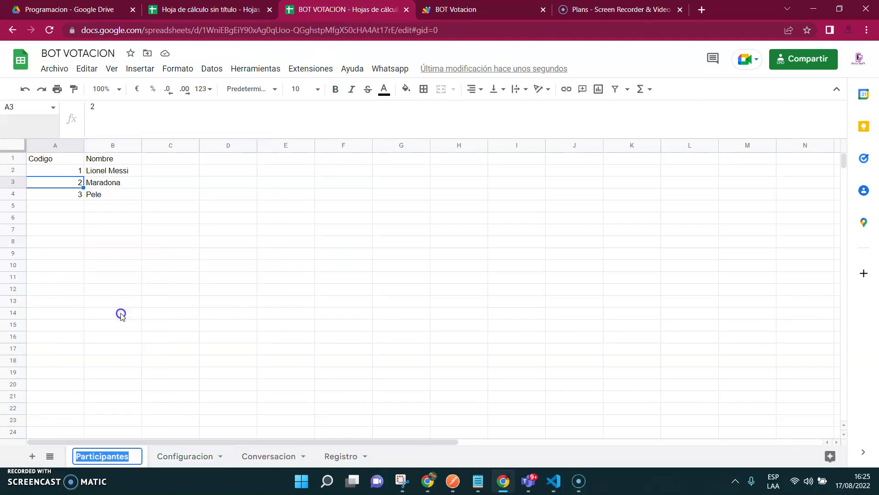
{"action": "key", "text": "ctrl+shift+Tab"}
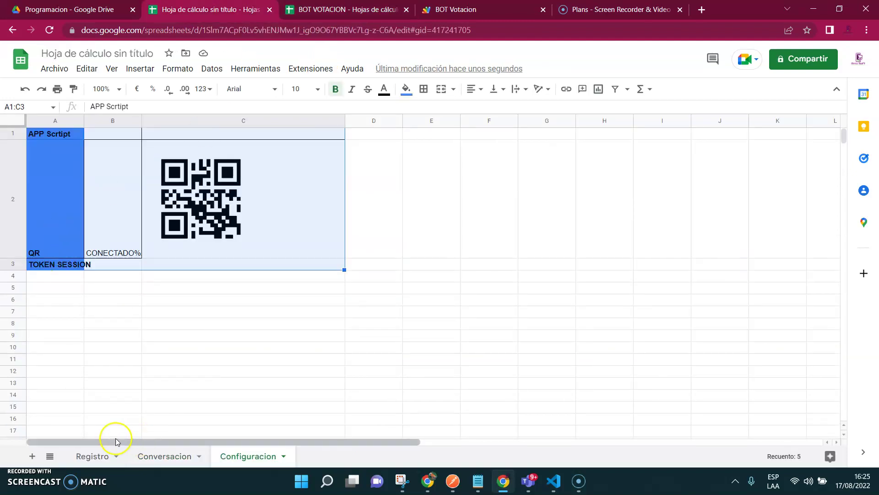
{"action": "left_click", "coordinate": [32, 456]}
{"action": "left_click", "coordinate": [336, 455]}
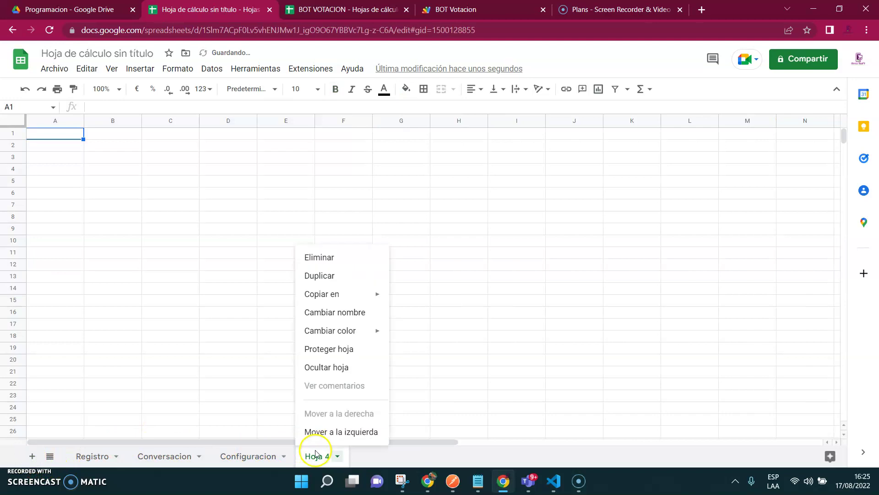
{"action": "left_click", "coordinate": [347, 311]}
{"action": "key", "text": "ctrl+v"}
{"action": "left_click", "coordinate": [348, 311]}
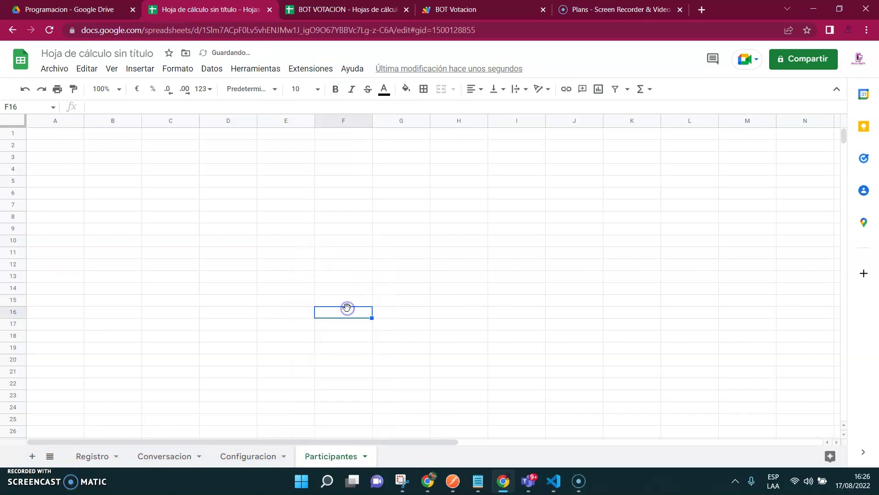
Step: Copy the participant table A1:B4 from BOT VOTACION and paste it at A1 of the new Participantes sheet
{"action": "key", "text": "ctrl+Tab"}
{"action": "key", "text": "Return"}
{"action": "left_click_drag", "start_coordinate": [46, 159], "coordinate": [98, 195]}
{"action": "key", "text": "ctrl+c"}
{"action": "left_click", "coordinate": [183, 13]}
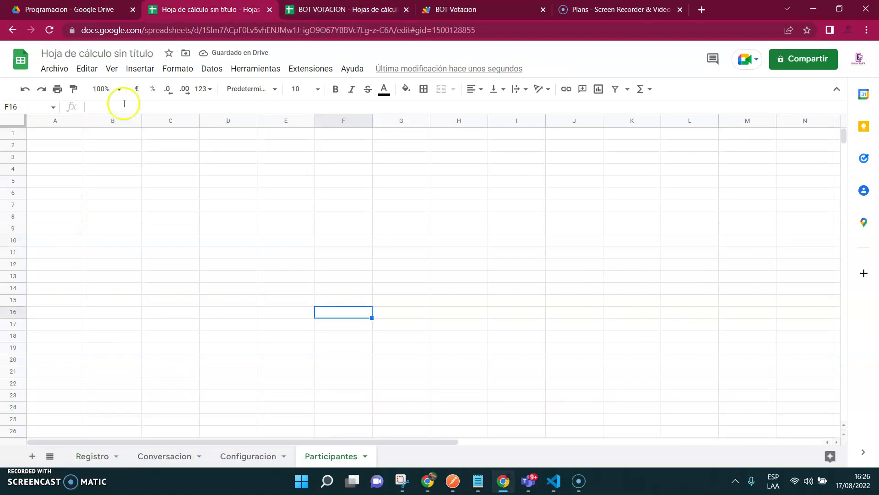
{"action": "left_click", "coordinate": [47, 135]}
{"action": "key", "text": "ctrl+v"}
Step: Add a fourth participant in row 5 with Codigo 4 and Nombre Cristiano Ronaldo
{"action": "left_click", "coordinate": [60, 182]}
{"action": "type", "text": "4"}
{"action": "key", "text": "Tab"}
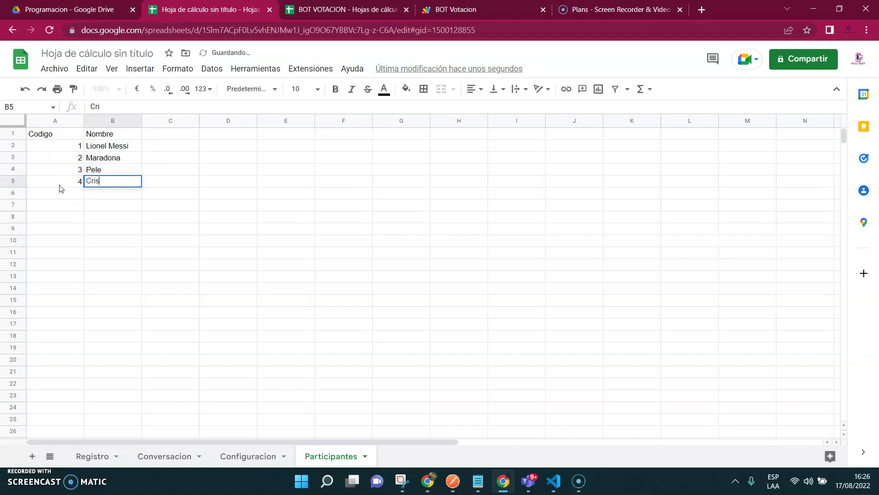
{"action": "type", "text": "Cristiano Ronaldo"}
{"action": "left_click", "coordinate": [102, 231]}
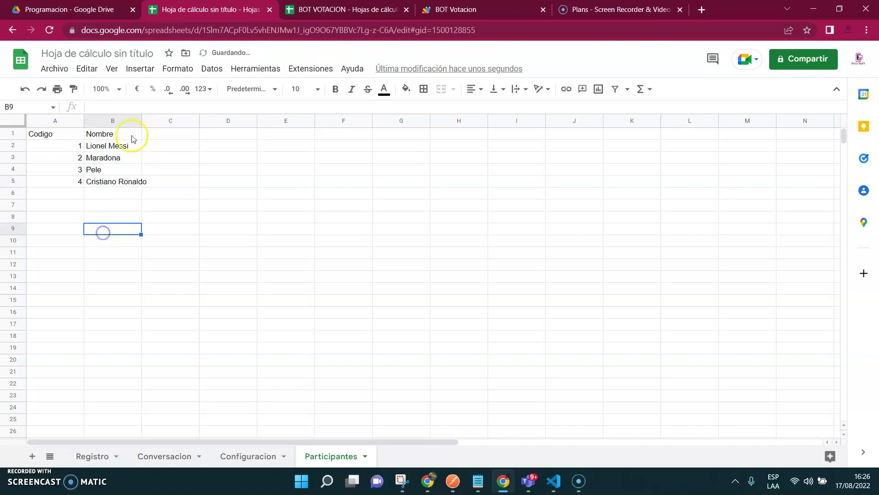
Step: Open the new spreadsheet's Apps Script project and switch it to the new editor, saving the project when asked
{"action": "left_click", "coordinate": [319, 69]}
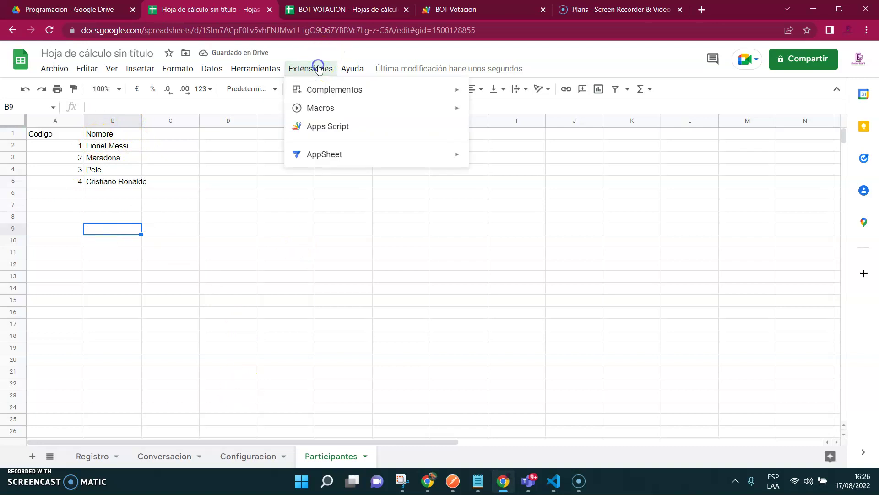
{"action": "left_click", "coordinate": [312, 131]}
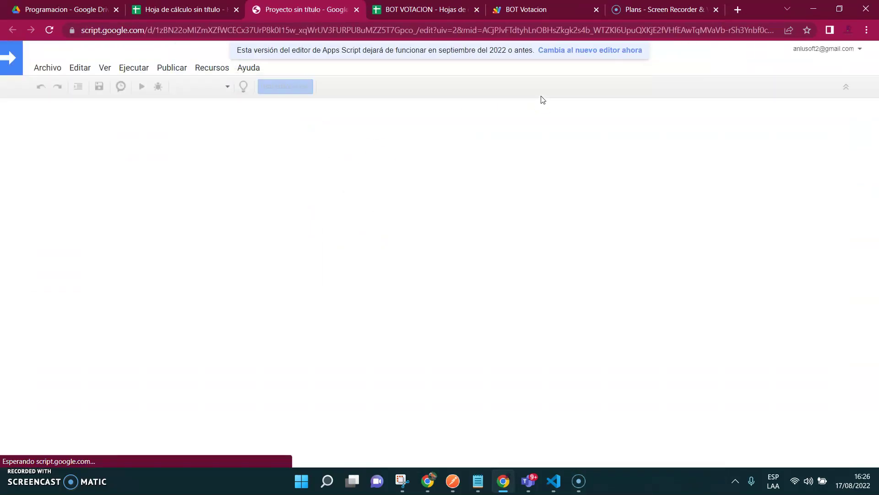
{"action": "mouse_move", "coordinate": [592, 486]}
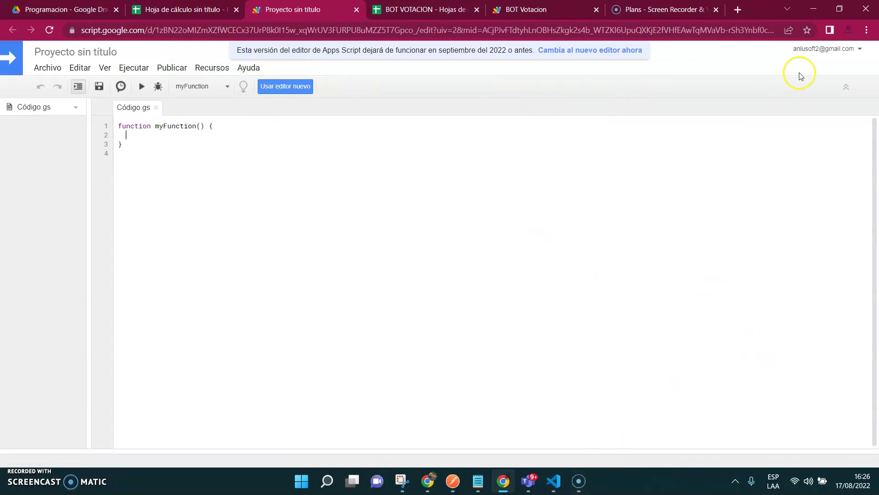
{"action": "left_click", "coordinate": [575, 51]}
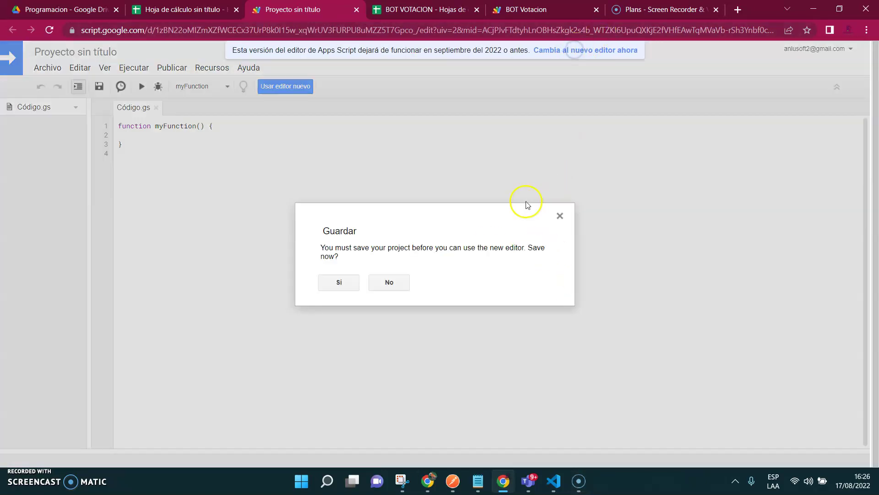
{"action": "left_click", "coordinate": [342, 281]}
{"action": "left_click", "coordinate": [344, 284]}
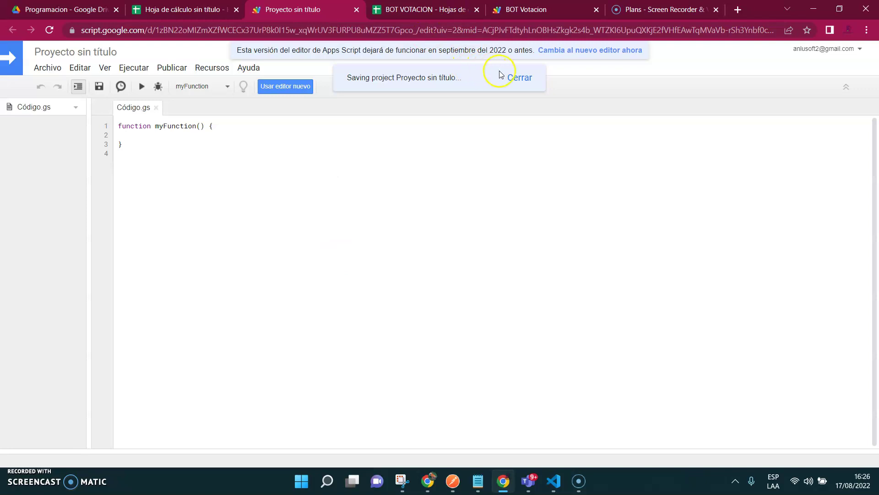
{"action": "left_click", "coordinate": [582, 52]}
{"action": "left_click", "coordinate": [343, 281]}
{"action": "left_click", "coordinate": [347, 281]}
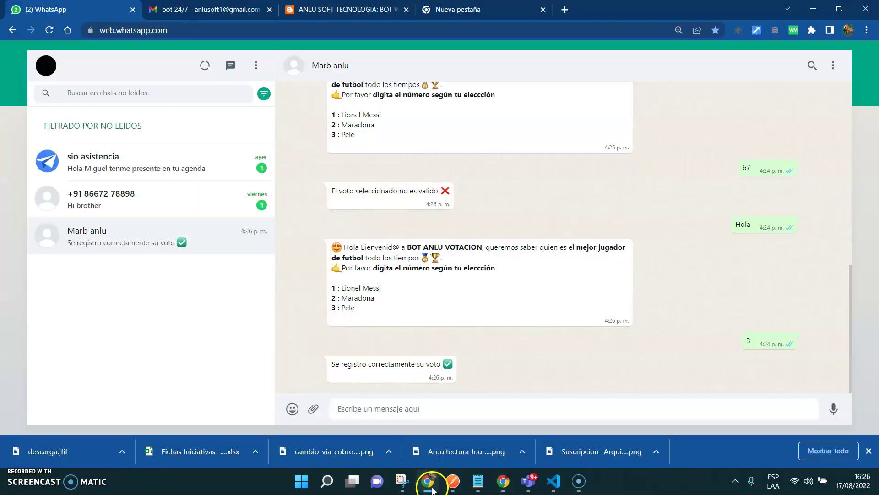
Step: Copy the full Código AppScript listing from the ANLU SOFT blog post on the WhatsApp voting bot
{"action": "left_click", "coordinate": [431, 487]}
{"action": "key", "text": "ctrl+Tab"}
{"action": "key", "text": "ctrl+Tab"}
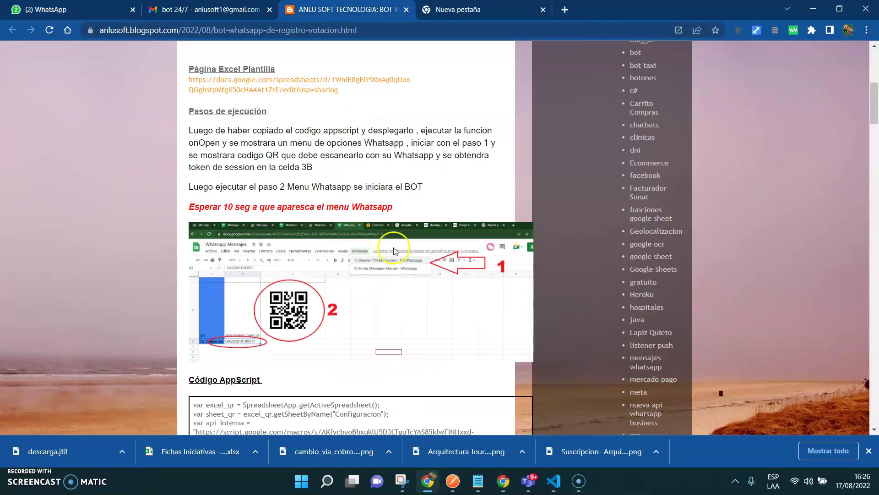
{"action": "left_click_drag", "start_coordinate": [868, 111], "coordinate": [875, 130]}
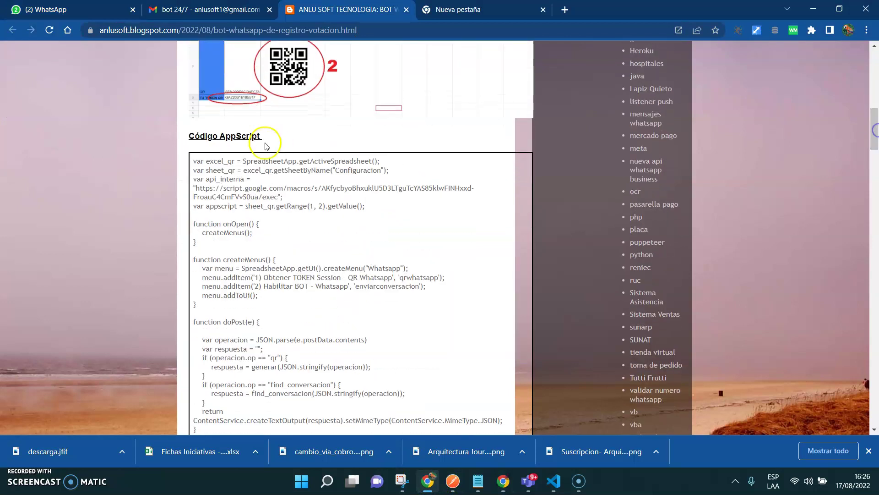
{"action": "left_click_drag", "start_coordinate": [192, 160], "coordinate": [220, 69]}
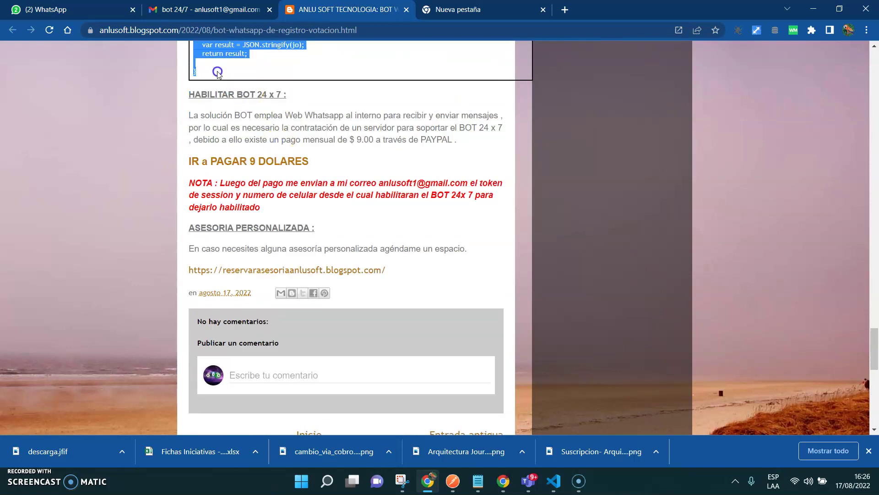
{"action": "right_click", "coordinate": [207, 54]}
{"action": "left_click", "coordinate": [235, 65]}
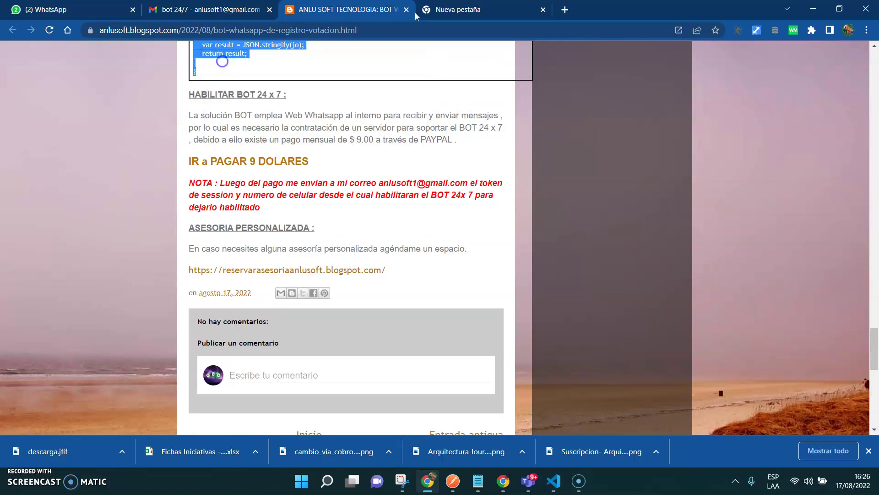
Step: Replace all the contents of Código.gs with the copied blog code and save the project
{"action": "left_click", "coordinate": [813, 9]}
{"action": "left_click", "coordinate": [352, 274]}
{"action": "key", "text": "ctrl+a"}
{"action": "key", "text": "ctrl+v"}
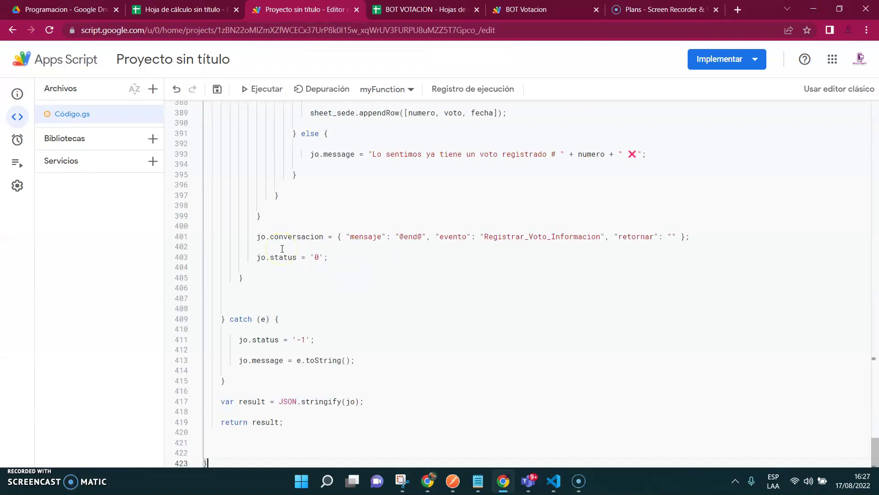
{"action": "key", "text": "ctrl+s"}
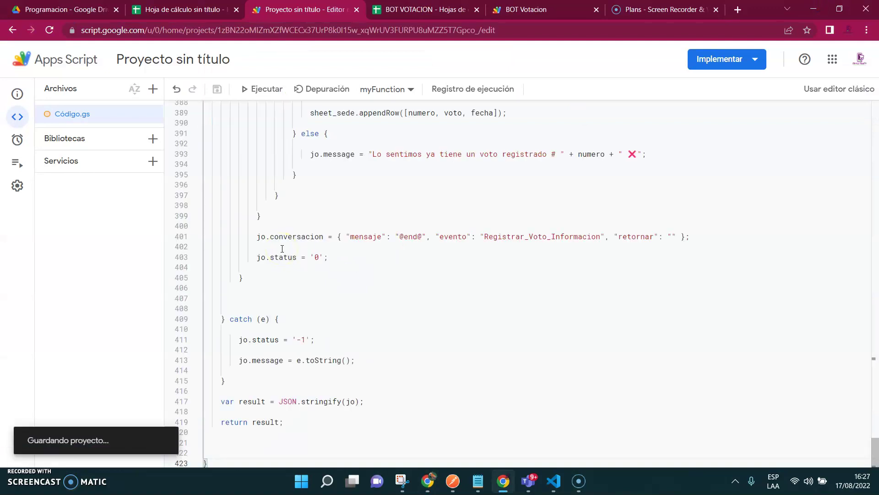
Step: Deploy the project as a new web application with description 1 and access for Cualquier usuario
{"action": "left_click", "coordinate": [758, 59]}
{"action": "left_click", "coordinate": [715, 88]}
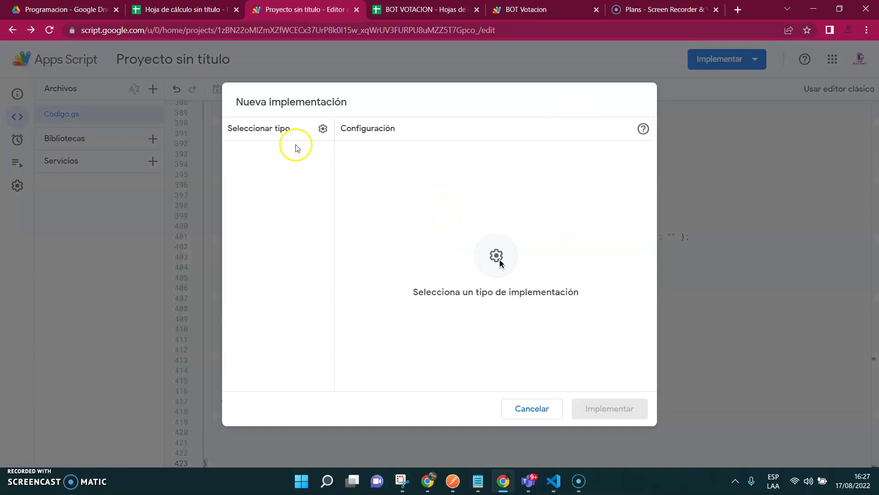
{"action": "left_click", "coordinate": [323, 128]}
{"action": "left_click", "coordinate": [334, 155]}
{"action": "left_click", "coordinate": [391, 181]}
{"action": "type", "text": "1"}
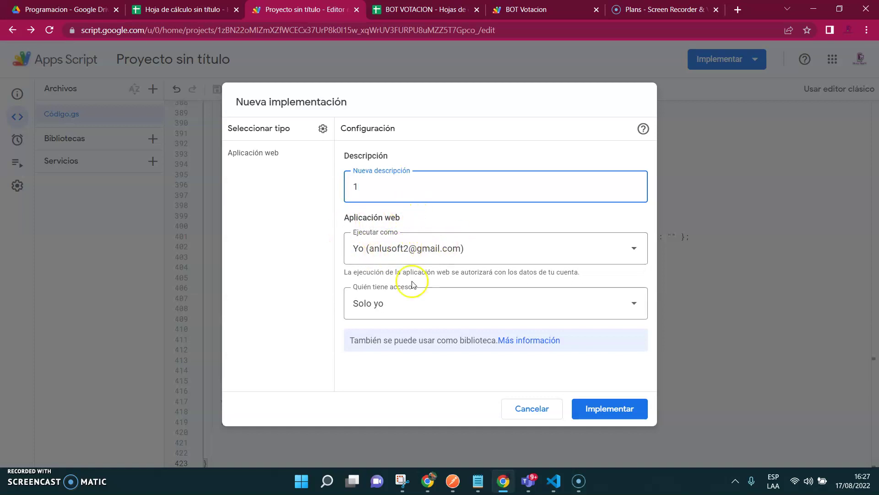
{"action": "left_click", "coordinate": [392, 305]}
{"action": "left_click", "coordinate": [390, 377]}
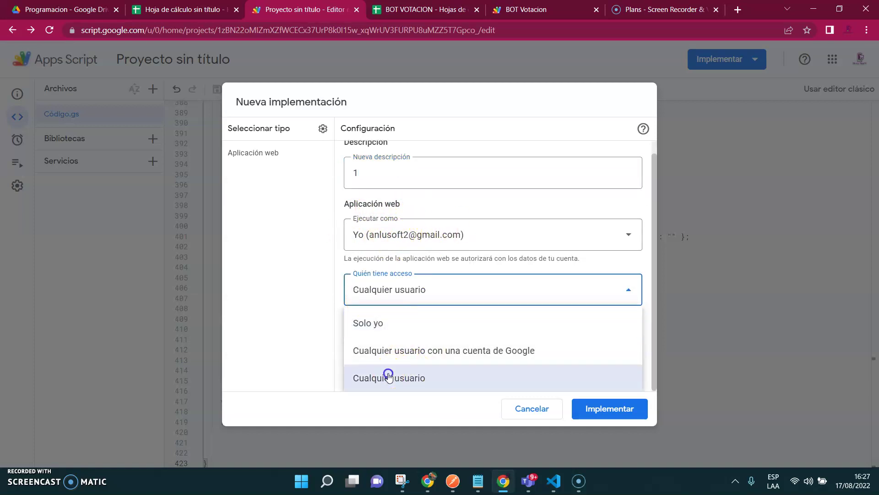
{"action": "left_click", "coordinate": [589, 404]}
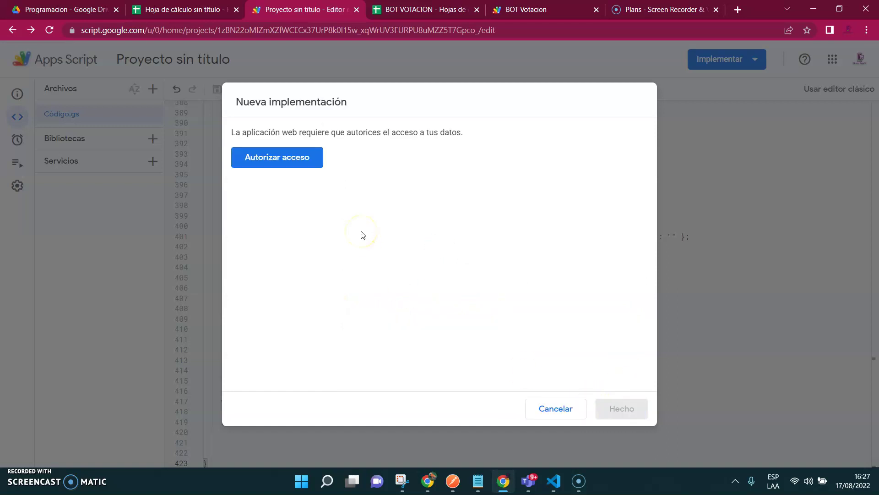
Step: Authorize the project's access to the Google account, continuing past the unverified-app warning and allowing the requested permissions
{"action": "left_click", "coordinate": [277, 162]}
{"action": "left_click", "coordinate": [386, 240]}
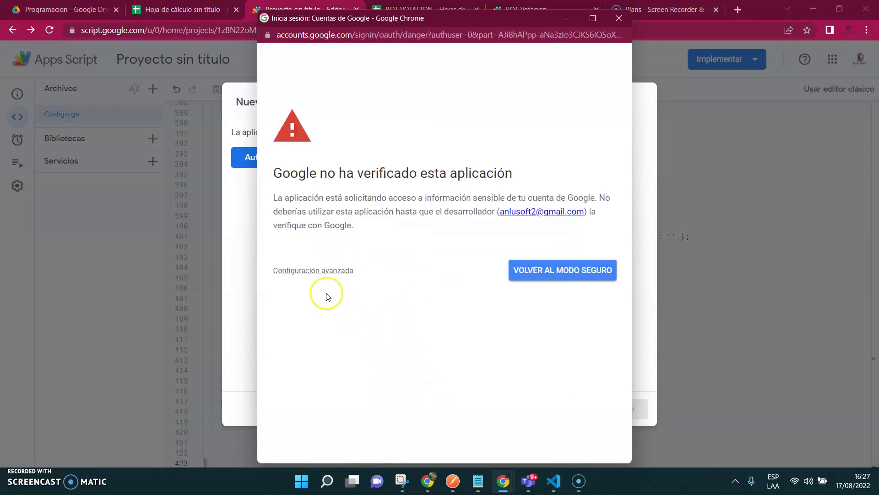
{"action": "left_click", "coordinate": [297, 271]}
{"action": "left_click", "coordinate": [320, 357]}
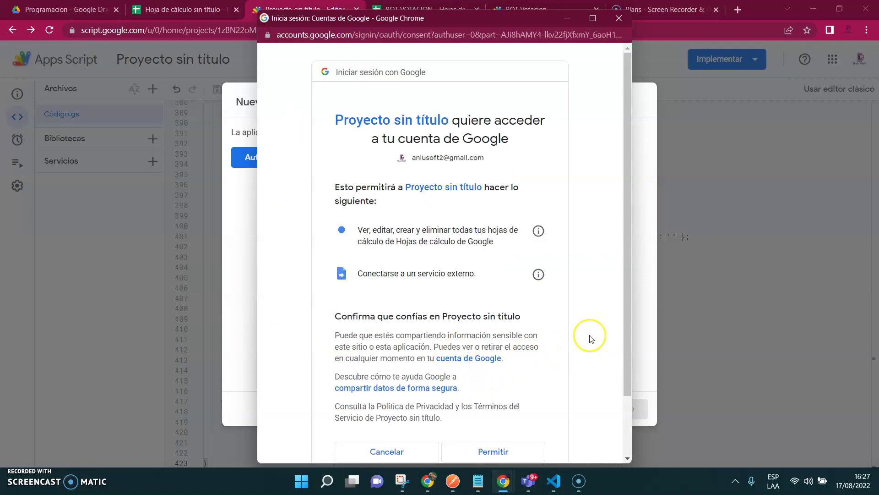
{"action": "scroll", "coordinate": [624, 349], "scroll_direction": "down", "scroll_amount": 2}
{"action": "left_click", "coordinate": [499, 396]}
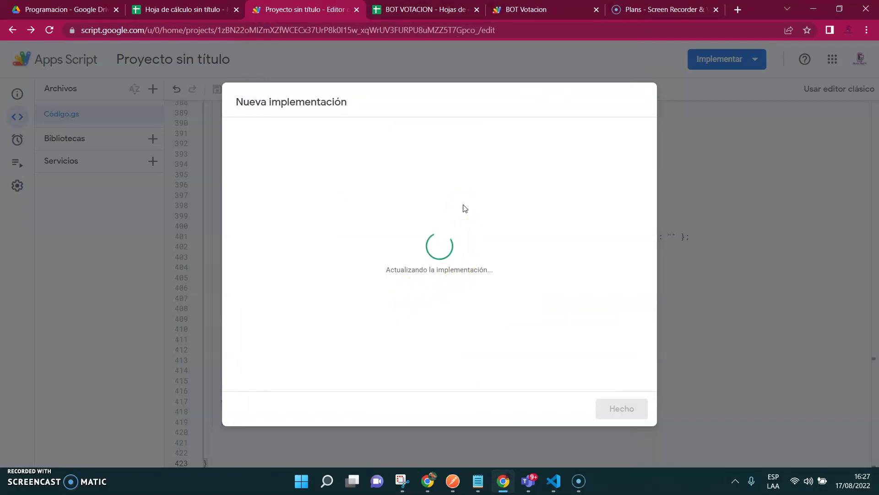
Step: Copy the new deployment's web application URL and finish the deployment
{"action": "left_click", "coordinate": [488, 184]}
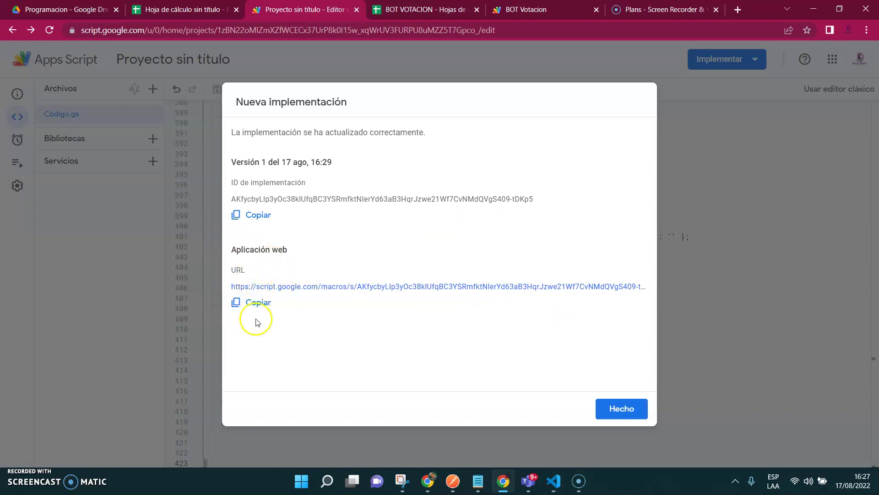
{"action": "left_click", "coordinate": [260, 302]}
{"action": "left_click", "coordinate": [621, 408]}
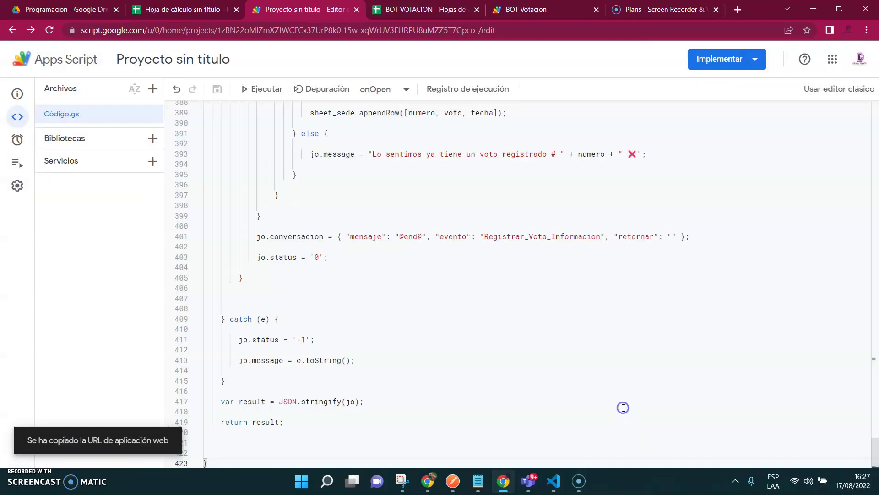
Step: Run the onOpen function, then close the original BOT VOTACION spreadsheet and its script project
{"action": "left_click", "coordinate": [387, 91]}
{"action": "left_click", "coordinate": [376, 110]}
{"action": "left_click", "coordinate": [261, 89]}
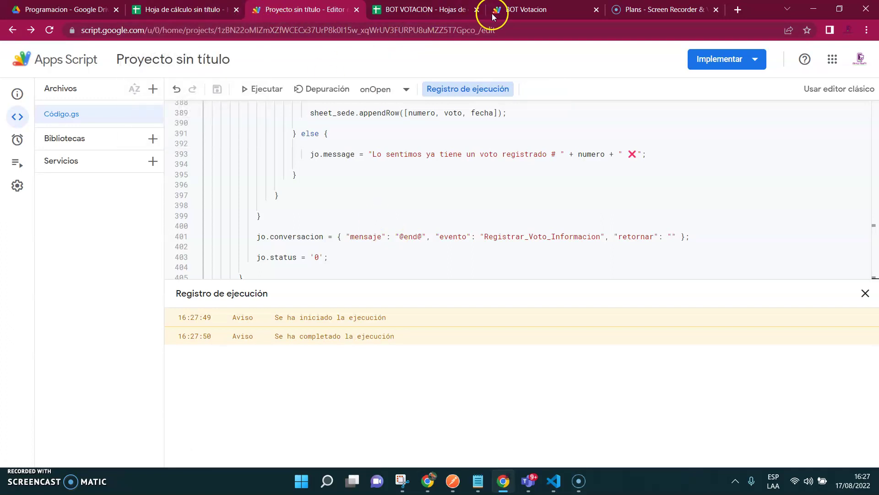
{"action": "left_click", "coordinate": [476, 10]}
{"action": "left_click", "coordinate": [476, 9]}
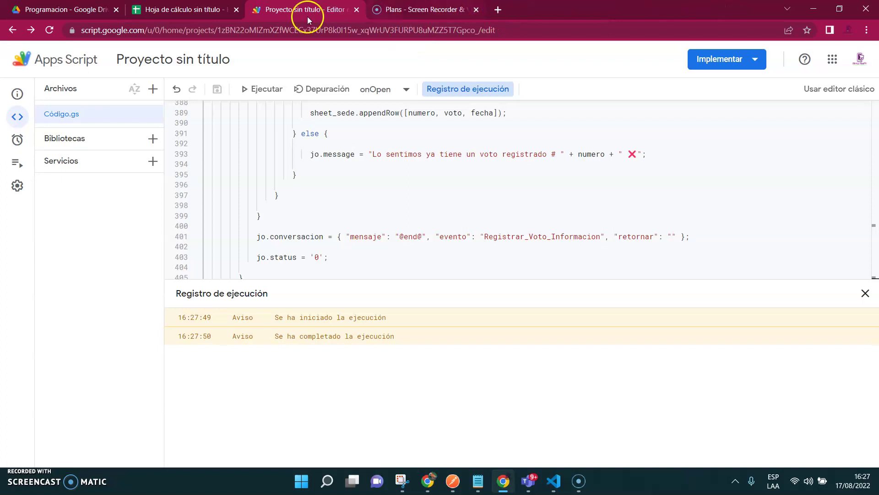
Step: Paste the copied web application URL into cell B1 beside APP Scrtipt on the new spreadsheet's Configuracion sheet
{"action": "left_click", "coordinate": [215, 11]}
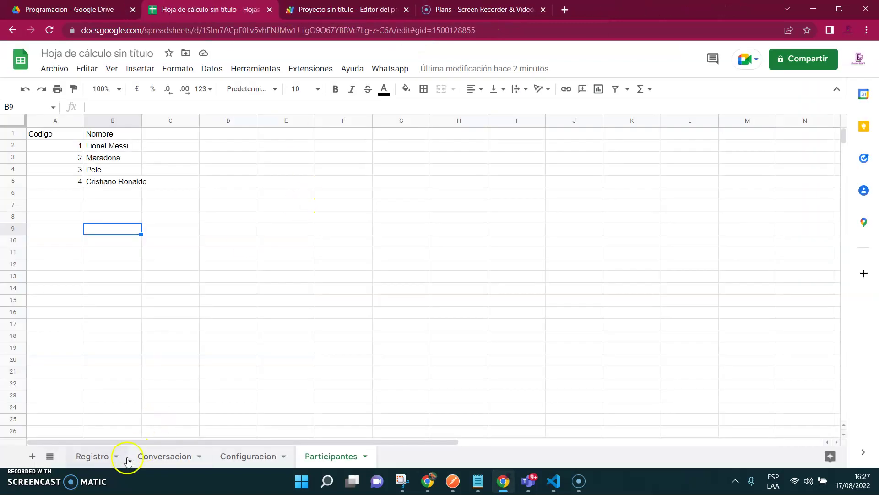
{"action": "left_click", "coordinate": [232, 455]}
{"action": "left_click", "coordinate": [59, 137]}
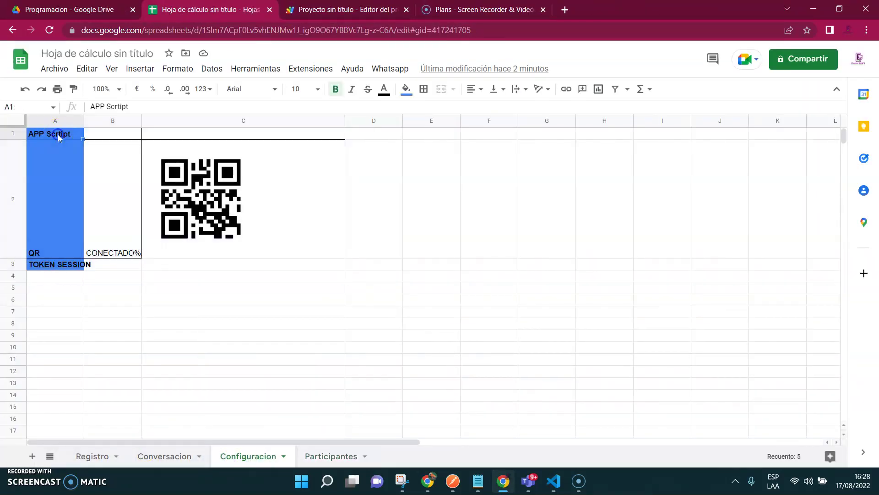
{"action": "key", "text": "Right"}
{"action": "left_click", "coordinate": [145, 108]}
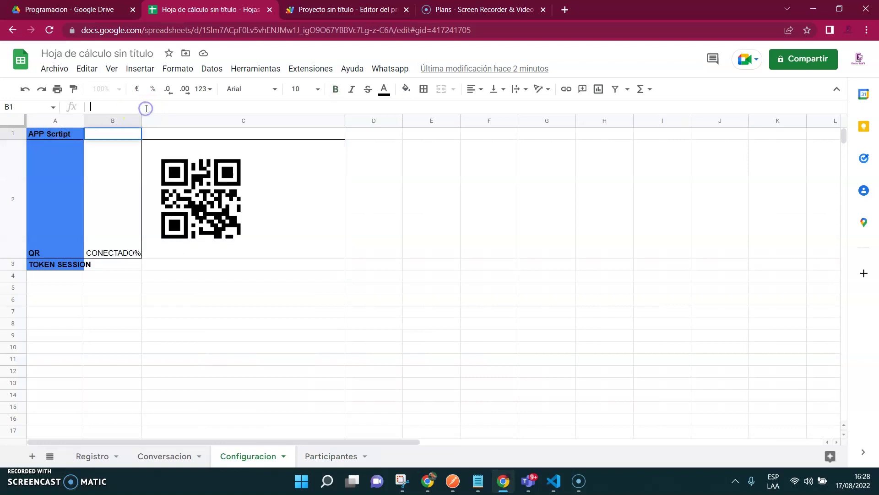
{"action": "key", "text": "ctrl+v"}
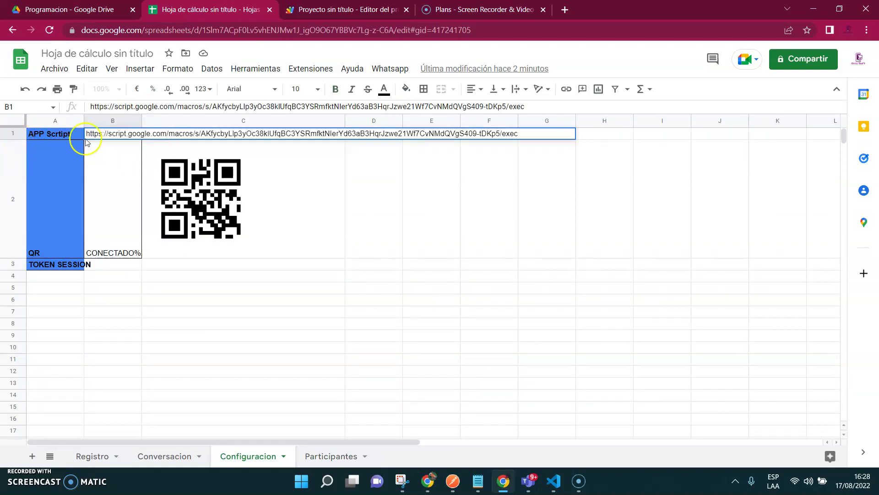
{"action": "left_click", "coordinate": [166, 316]}
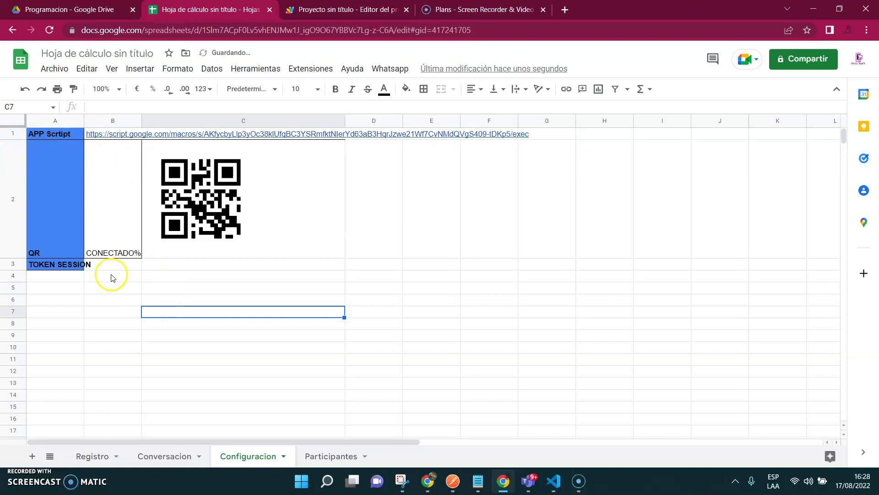
Step: Review the custom Whatsapp options and the Registro, Conversacion, Configuracion and Participantes sheets
{"action": "left_click", "coordinate": [389, 69]}
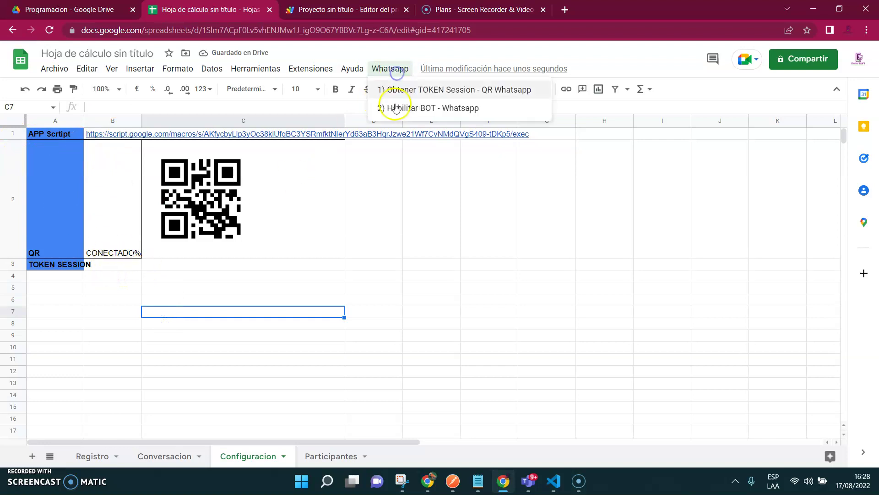
{"action": "left_click", "coordinate": [343, 372]}
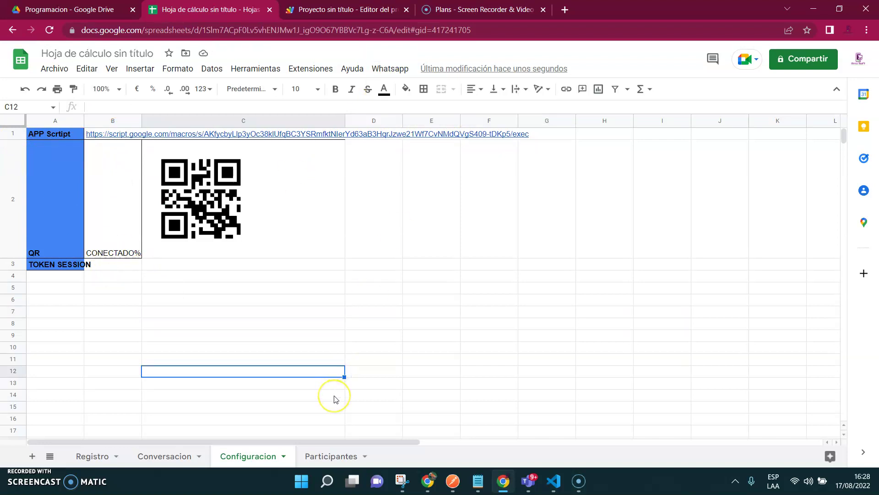
{"action": "left_click", "coordinate": [169, 457]}
{"action": "left_click", "coordinate": [110, 456]}
{"action": "left_click", "coordinate": [164, 457]}
{"action": "left_click", "coordinate": [238, 456]}
{"action": "left_click", "coordinate": [324, 456]}
{"action": "left_click", "coordinate": [282, 456]}
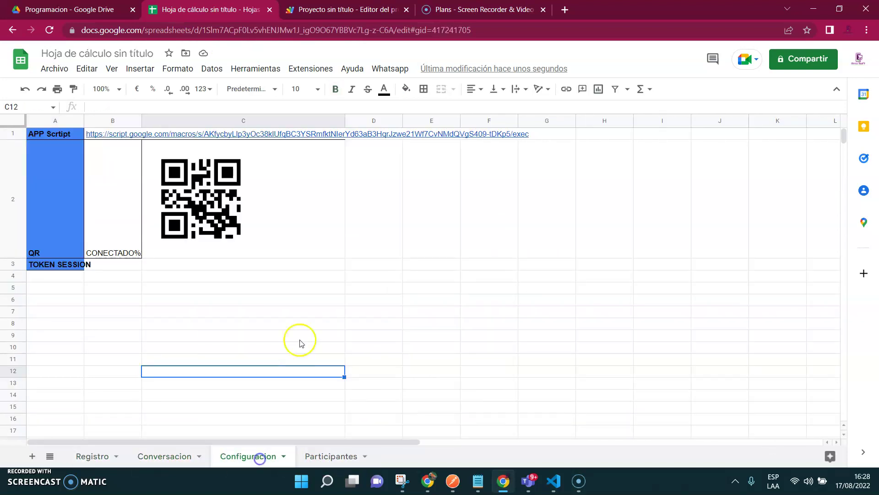
Step: Run Obtener TOKEN Session - QR Whatsapp, confirming the QR generation, and widen column B to fit the session token
{"action": "left_click", "coordinate": [413, 304]}
{"action": "left_click", "coordinate": [389, 69]}
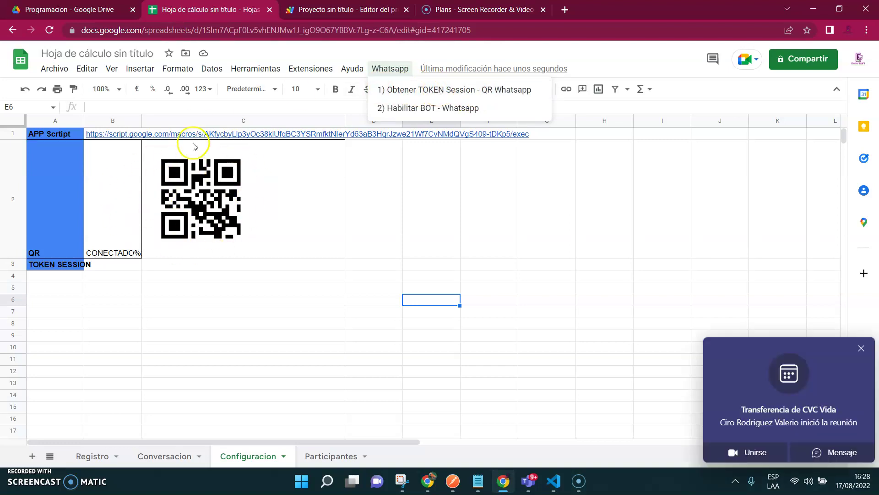
{"action": "left_click", "coordinate": [415, 89]}
{"action": "left_click", "coordinate": [861, 348]}
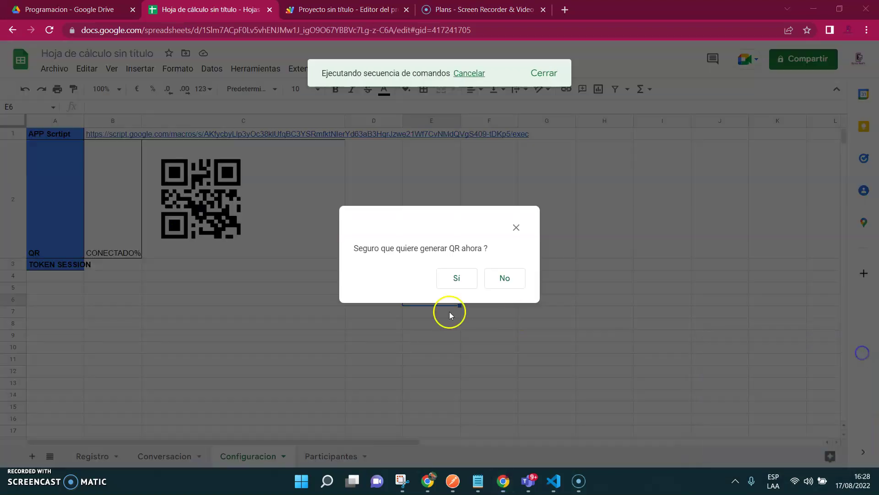
{"action": "left_click", "coordinate": [458, 278]}
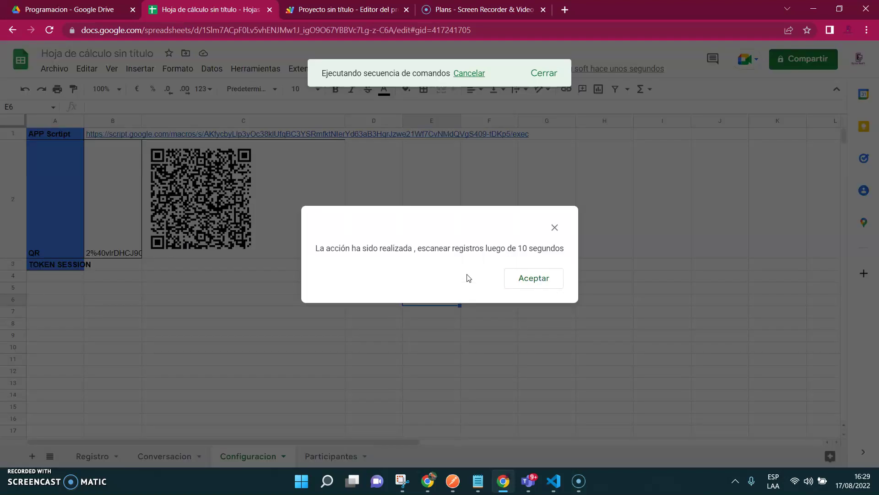
{"action": "left_click", "coordinate": [545, 275]}
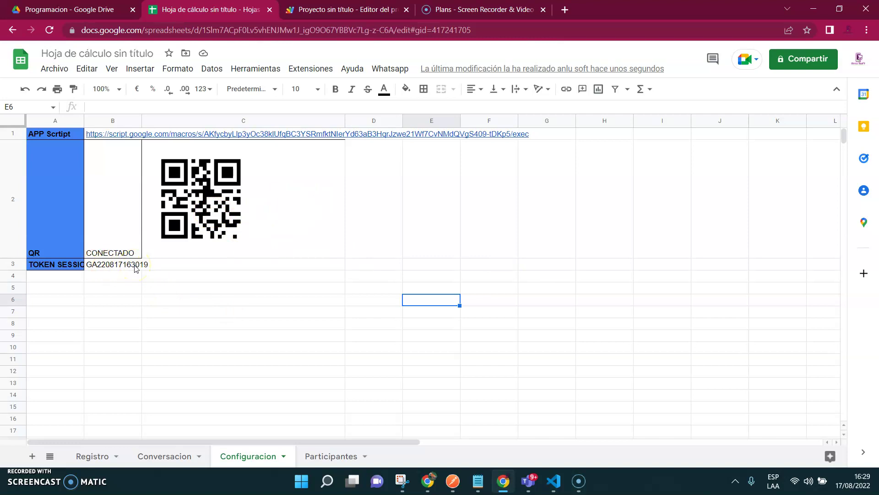
{"action": "left_click_drag", "start_coordinate": [141, 122], "coordinate": [170, 123]}
{"action": "left_click", "coordinate": [155, 268]}
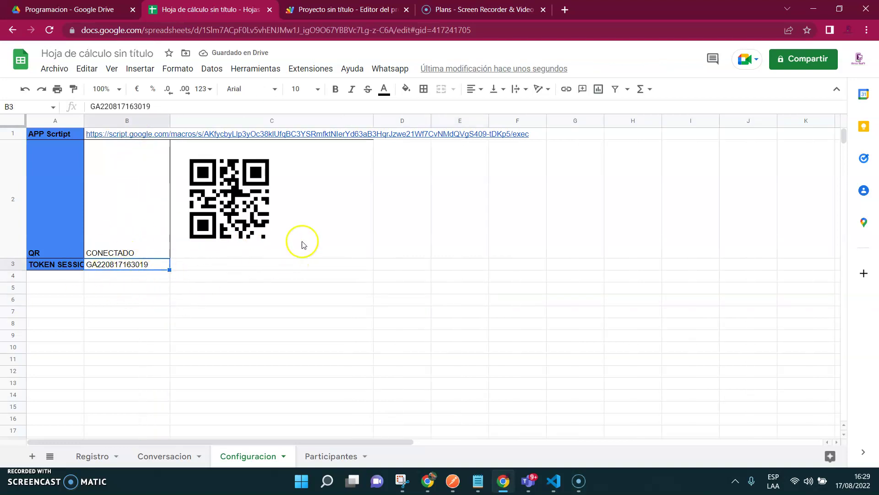
Step: Run Habilitar BOT - Whatsapp and confirm enabling the bot with the current session token
{"action": "left_click", "coordinate": [397, 69]}
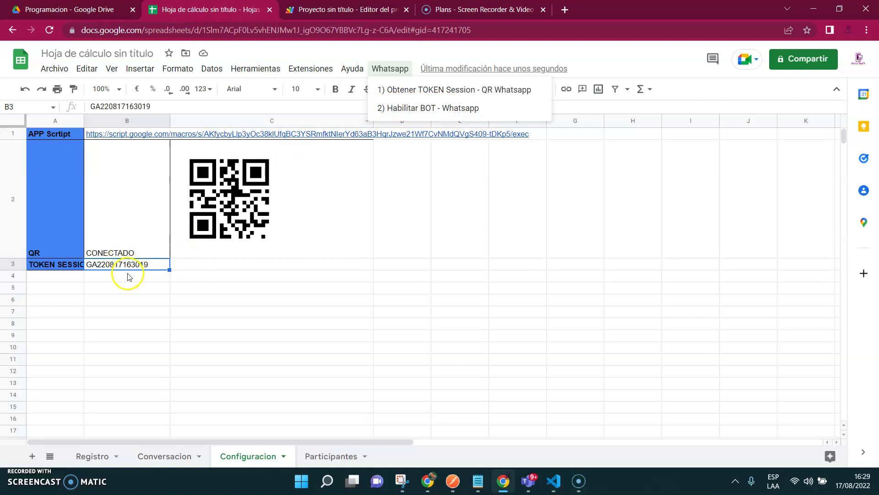
{"action": "left_click", "coordinate": [403, 110]}
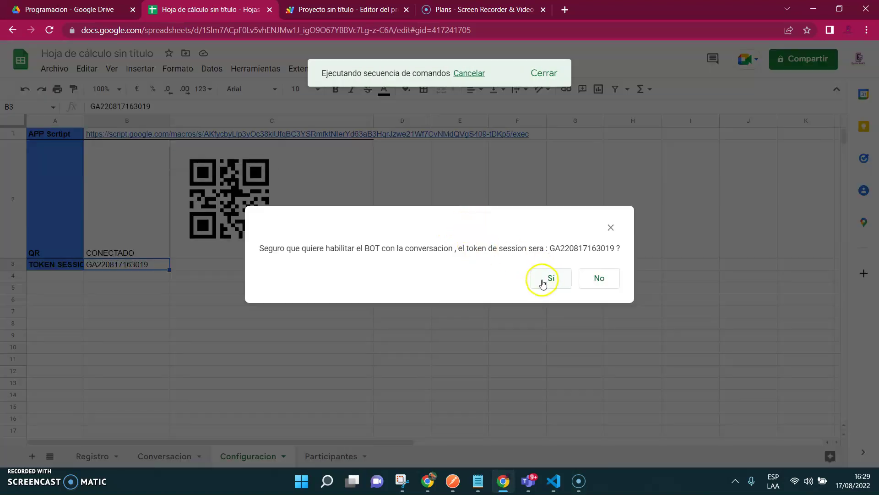
{"action": "left_click", "coordinate": [546, 278]}
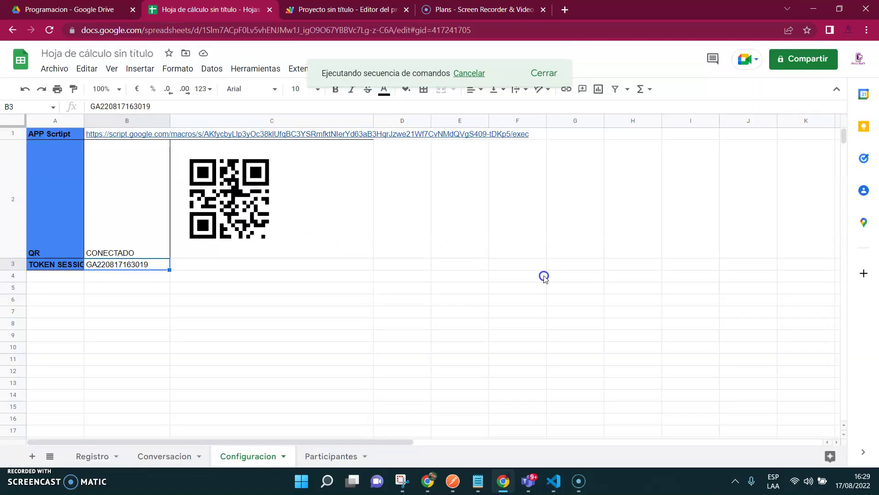
Step: Review the Registro, Conversacion, Configuracion and Participantes sheets and the Apps Script code while the enabling script runs
{"action": "left_click", "coordinate": [378, 334]}
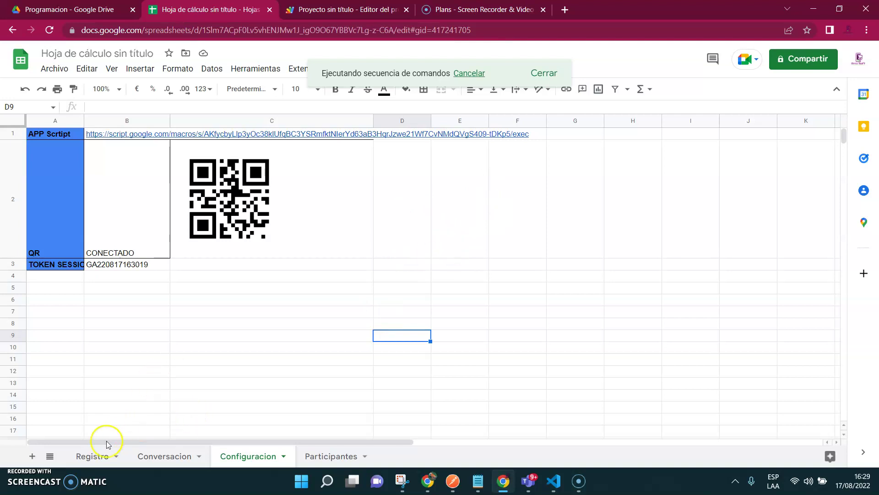
{"action": "left_click", "coordinate": [95, 454]}
{"action": "left_click", "coordinate": [167, 456]}
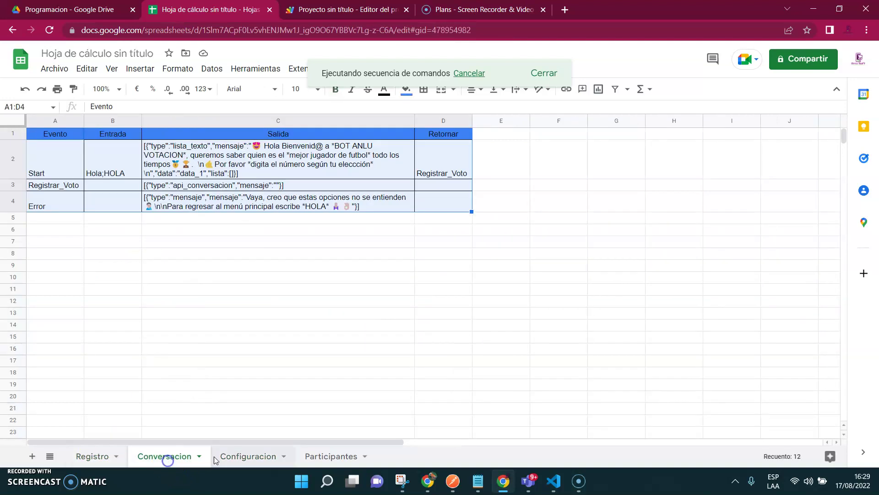
{"action": "left_click", "coordinate": [244, 456]}
{"action": "left_click", "coordinate": [326, 456]}
{"action": "left_click", "coordinate": [351, 10]}
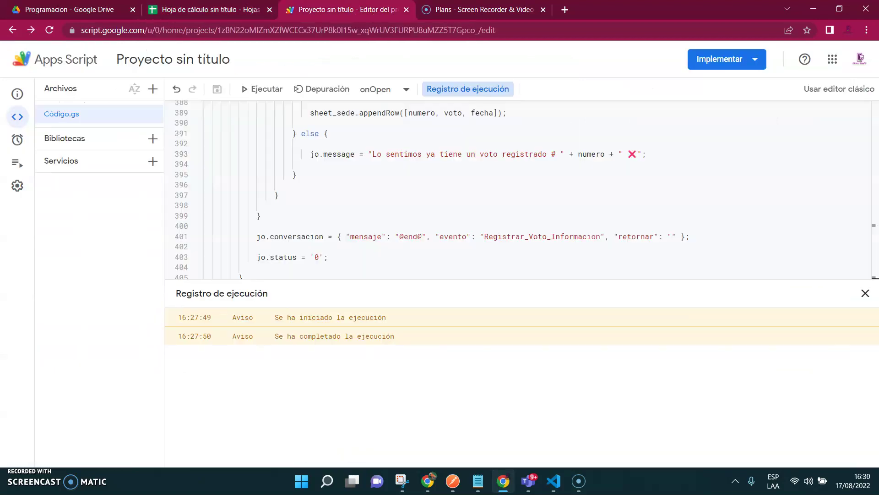
{"action": "key", "text": "ctrl+shift+Tab"}
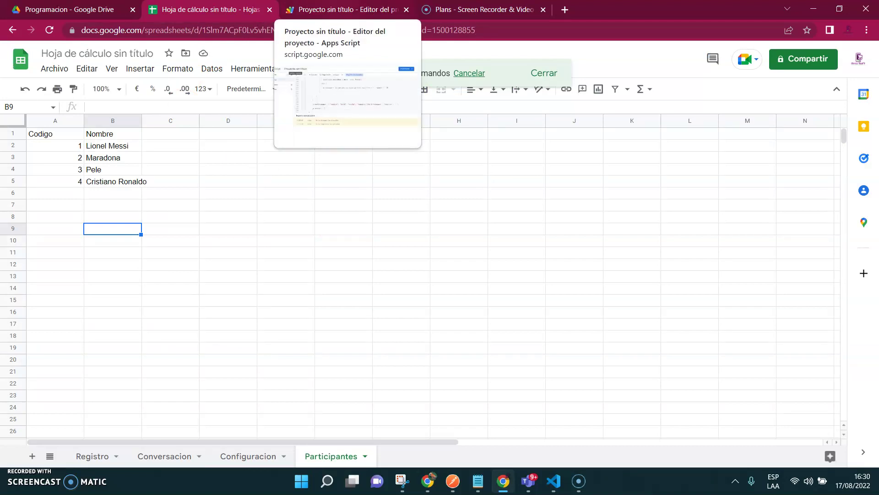
{"action": "left_click", "coordinate": [324, 243]}
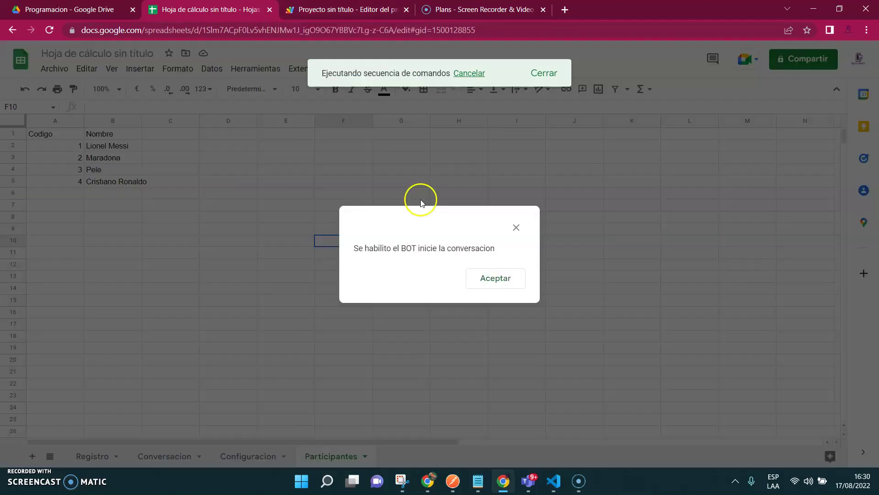
Step: Acknowledge the bot-enabled notice, switch to WhatsApp Web and send Hola in the bot's chat
{"action": "left_click", "coordinate": [497, 278]}
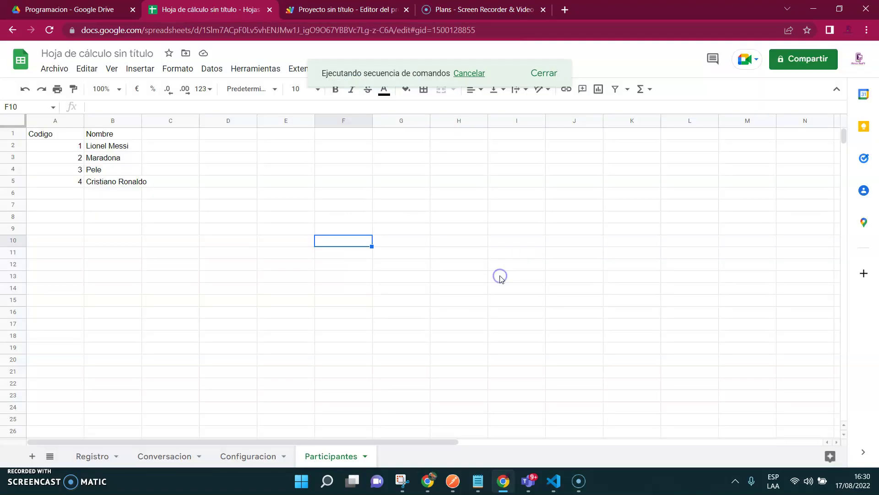
{"action": "left_click", "coordinate": [503, 481]}
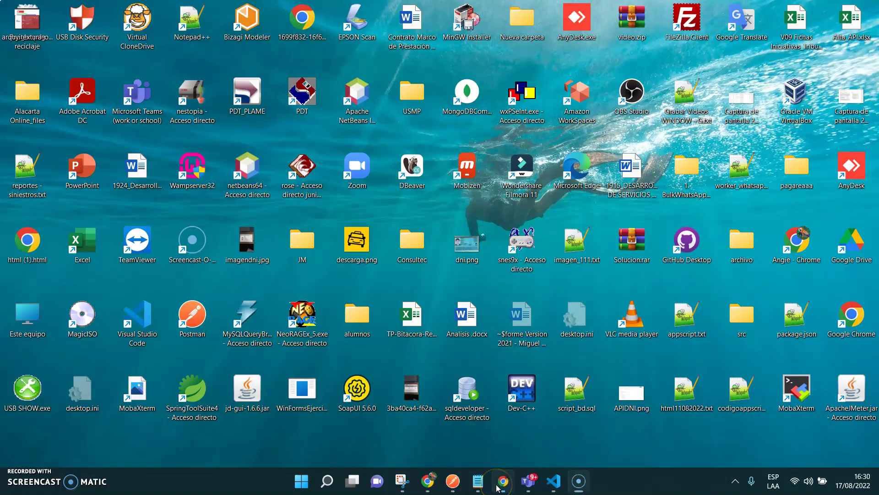
{"action": "left_click", "coordinate": [503, 481]}
{"action": "left_click", "coordinate": [428, 481]}
{"action": "left_click", "coordinate": [74, 9]}
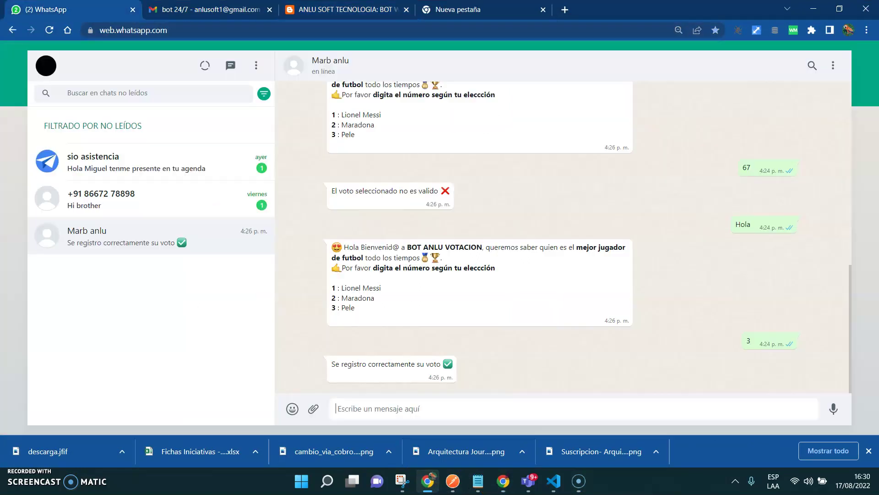
{"action": "left_click", "coordinate": [362, 410]}
{"action": "type", "text": "Hola"}
{"action": "key", "text": "Return"}
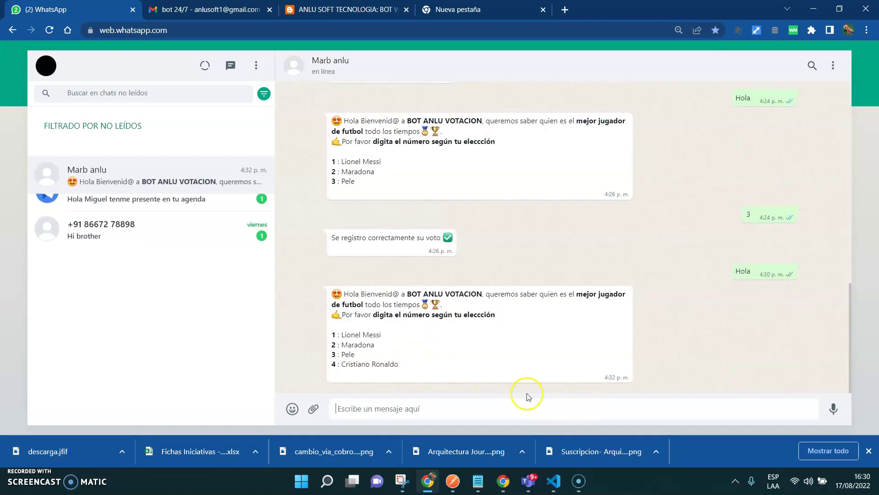
Step: Reply to the bot's candidate list with 4 to vote for Cristiano Ronaldo
{"action": "left_click", "coordinate": [368, 406]}
{"action": "left_click_drag", "start_coordinate": [333, 365], "coordinate": [402, 364]}
{"action": "left_click", "coordinate": [341, 413]}
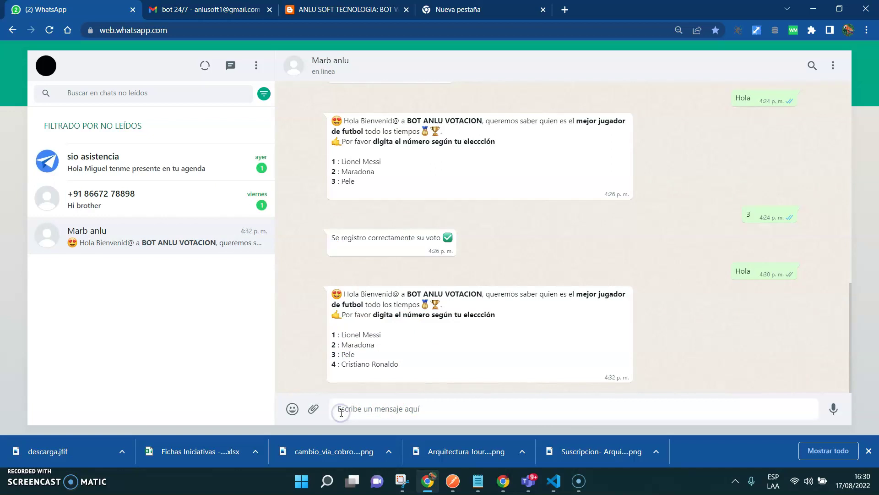
{"action": "type", "text": "4"}
{"action": "key", "text": "Return"}
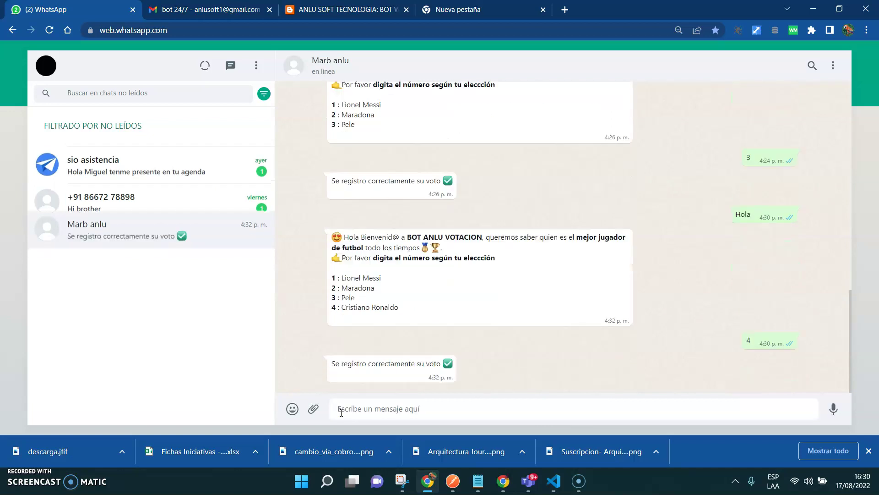
Step: Switch back to the Google Sheets spreadsheet and check the recorded vote on the Registro sheet
{"action": "left_click", "coordinate": [512, 481]}
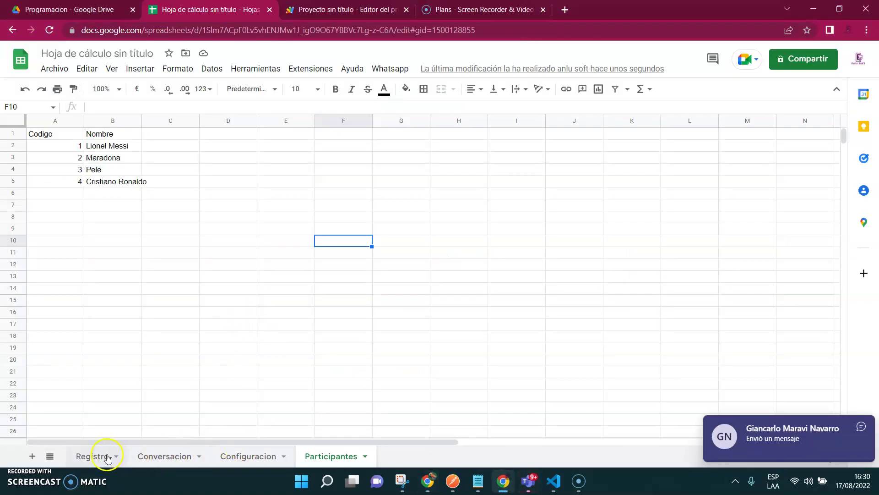
{"action": "left_click", "coordinate": [106, 454]}
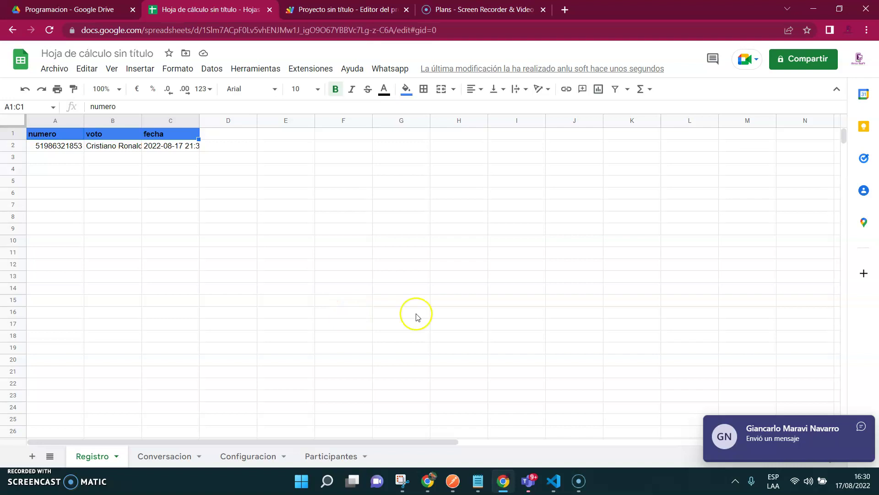